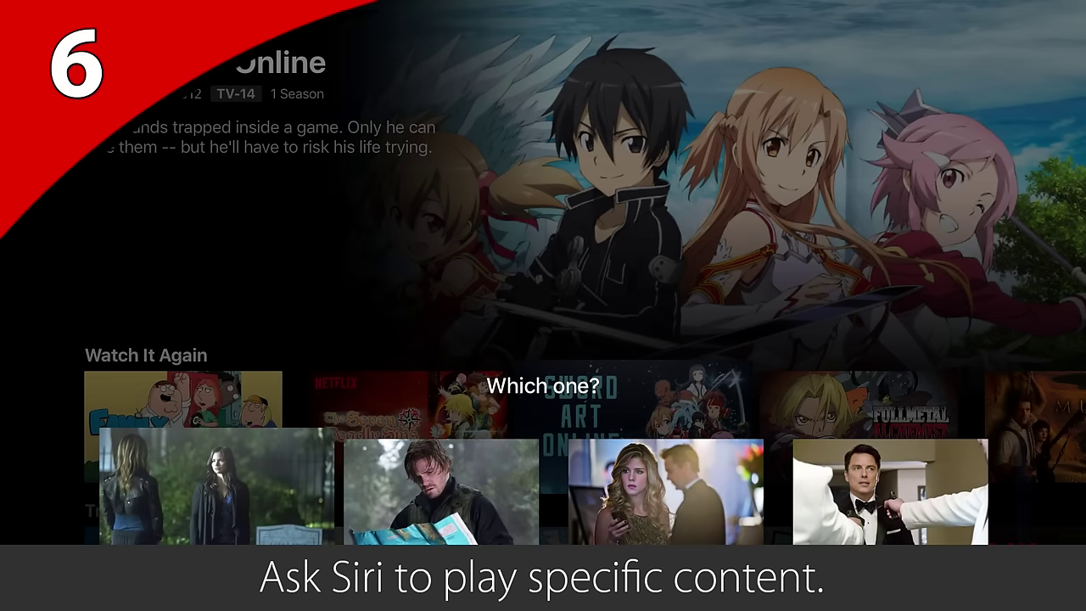
- Browse Siri's episode results and play Dracula Untold with its chapter info panel showing
{"action": "key", "text": "Right"}
{"action": "key", "text": "Right"}
{"action": "key", "text": "Right"}
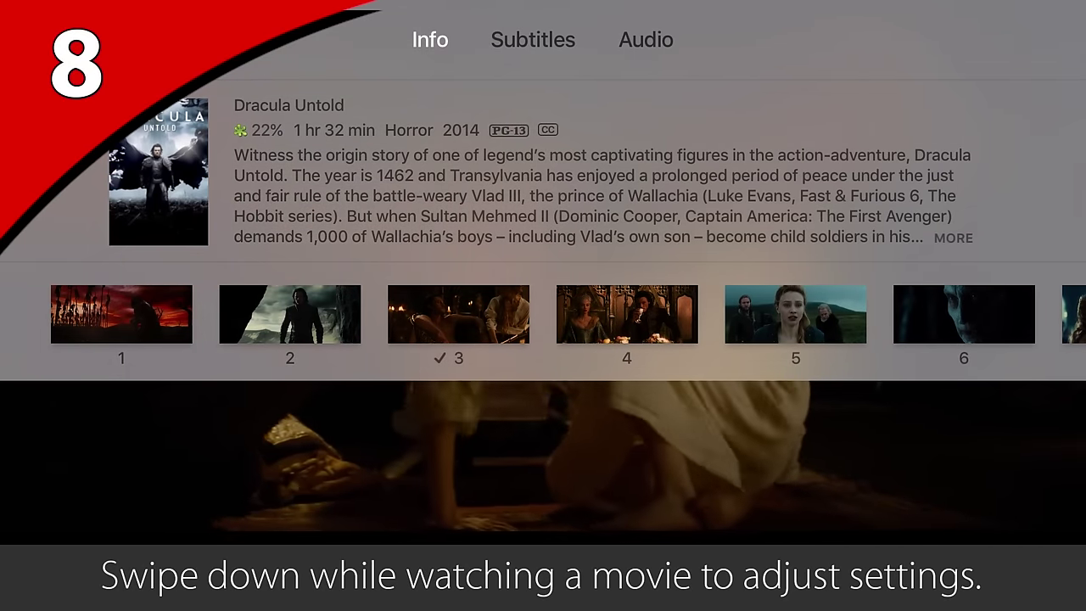
- Review Dracula Untold's Audio tab: language, Reduce Loud Sounds and Media Room speaker, then dismiss it
{"action": "key", "text": "Right"}
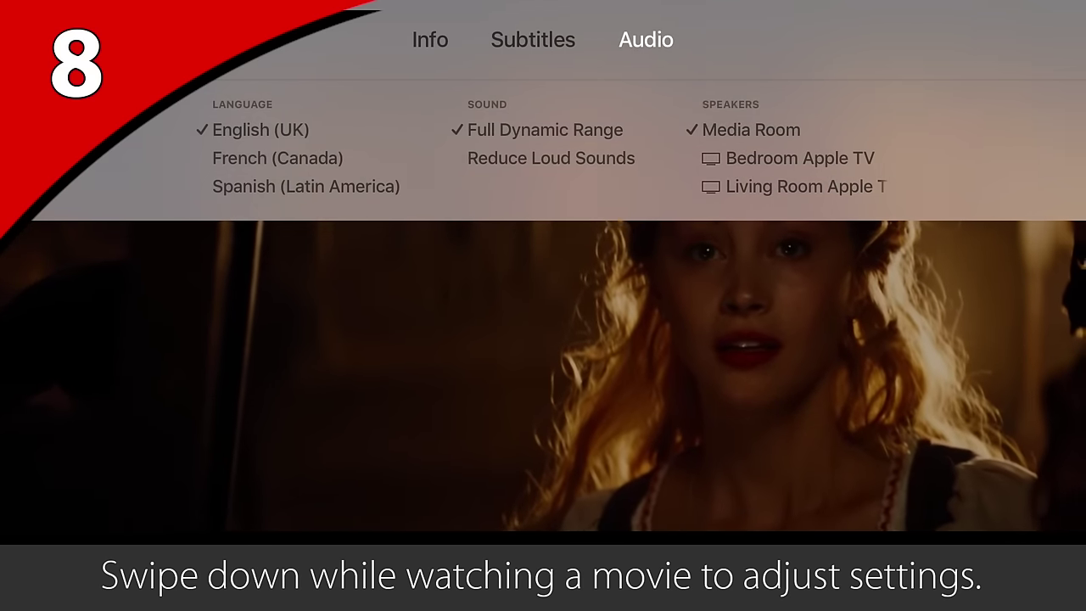
{"action": "key", "text": "Down"}
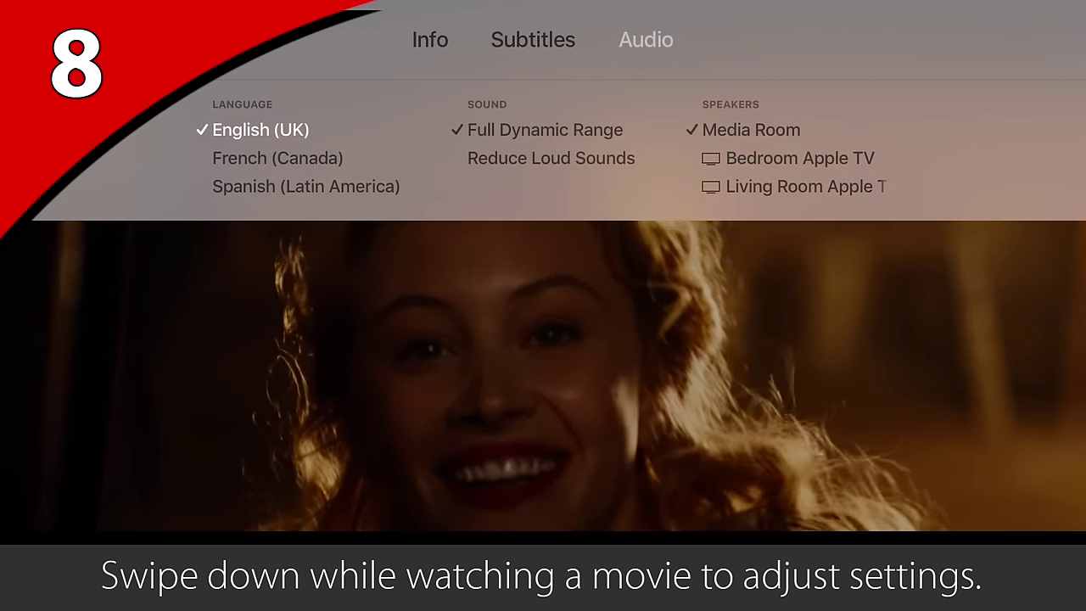
{"action": "key", "text": "Down"}
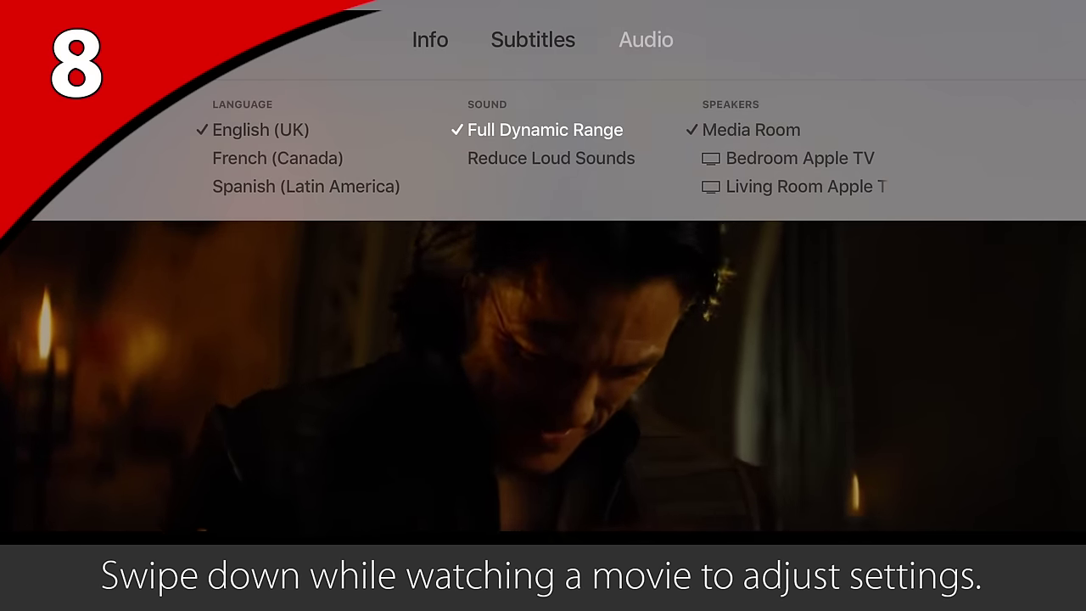
{"action": "key", "text": "Down"}
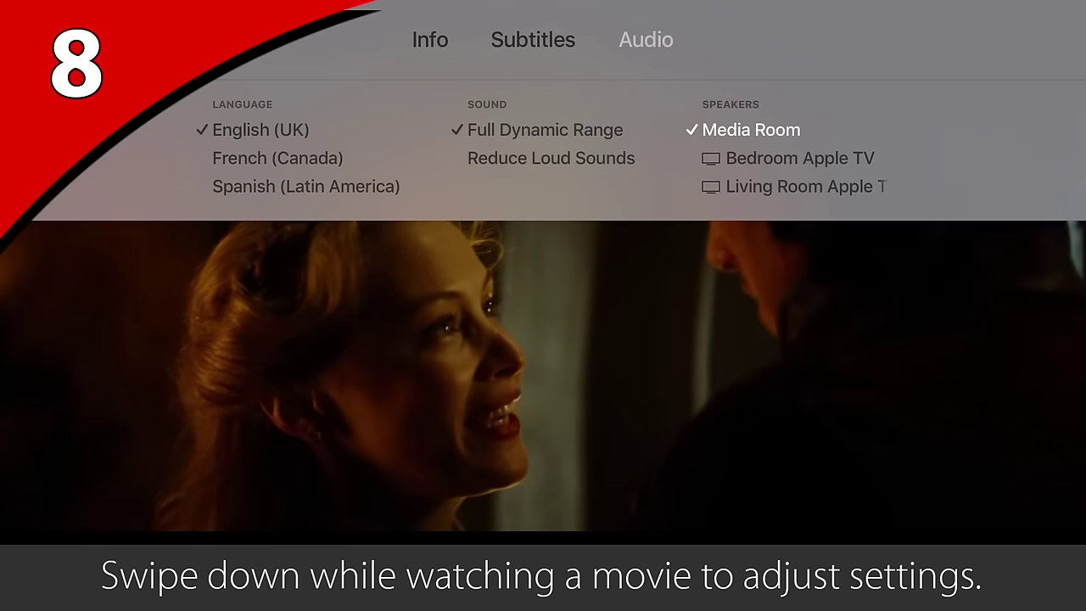
{"action": "key", "text": "Down"}
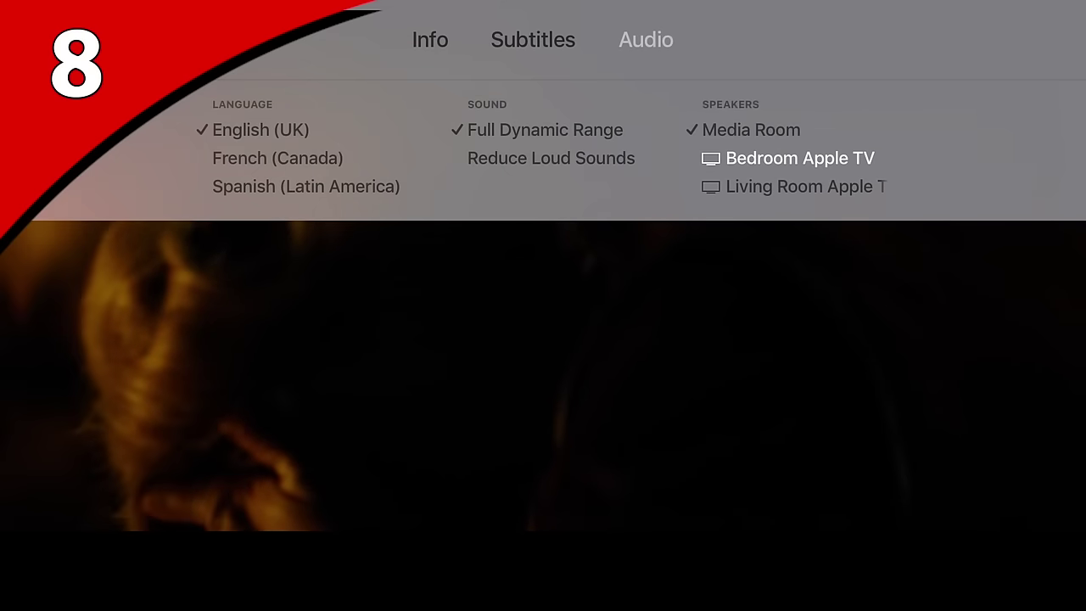
{"action": "key", "text": "Up"}
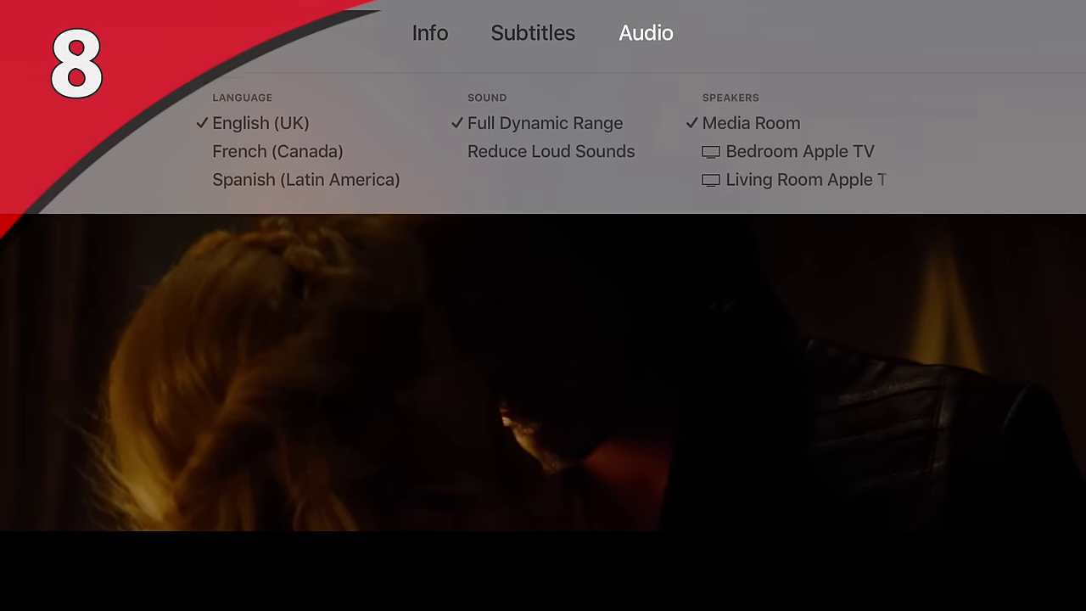
{"action": "key", "text": "Escape"}
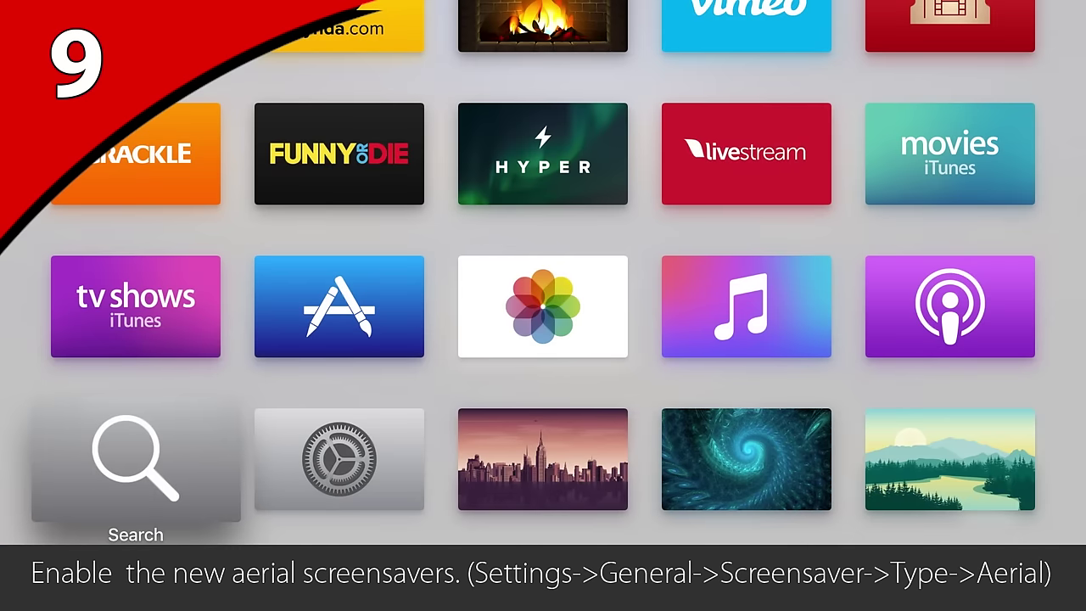
- Confirm the screensaver type is Aerial under Settings > General > Screensaver, then start it
{"action": "key", "text": "Return"}
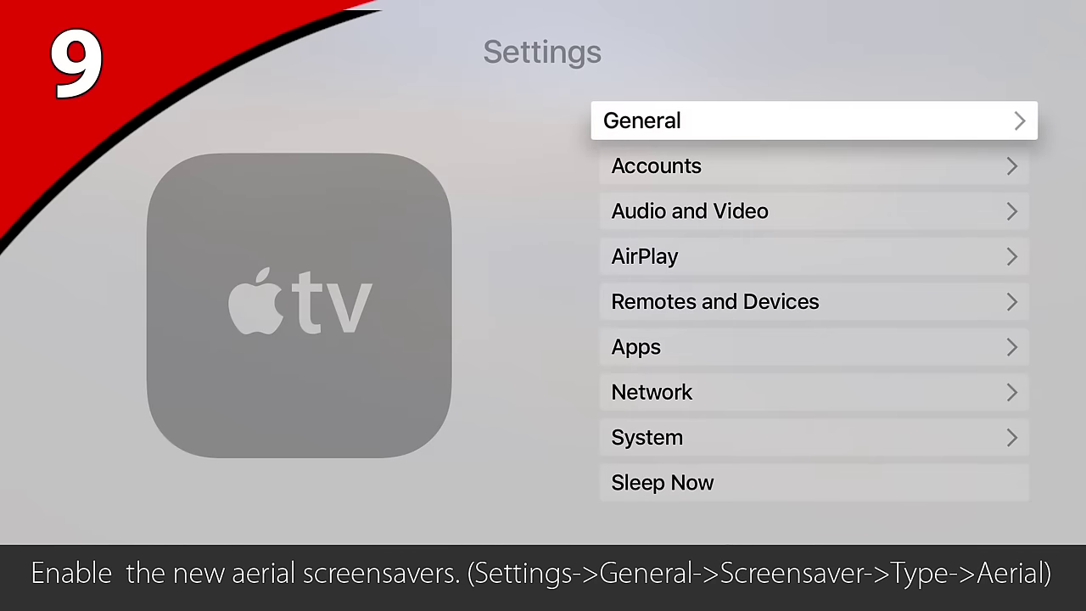
{"action": "key", "text": "Return"}
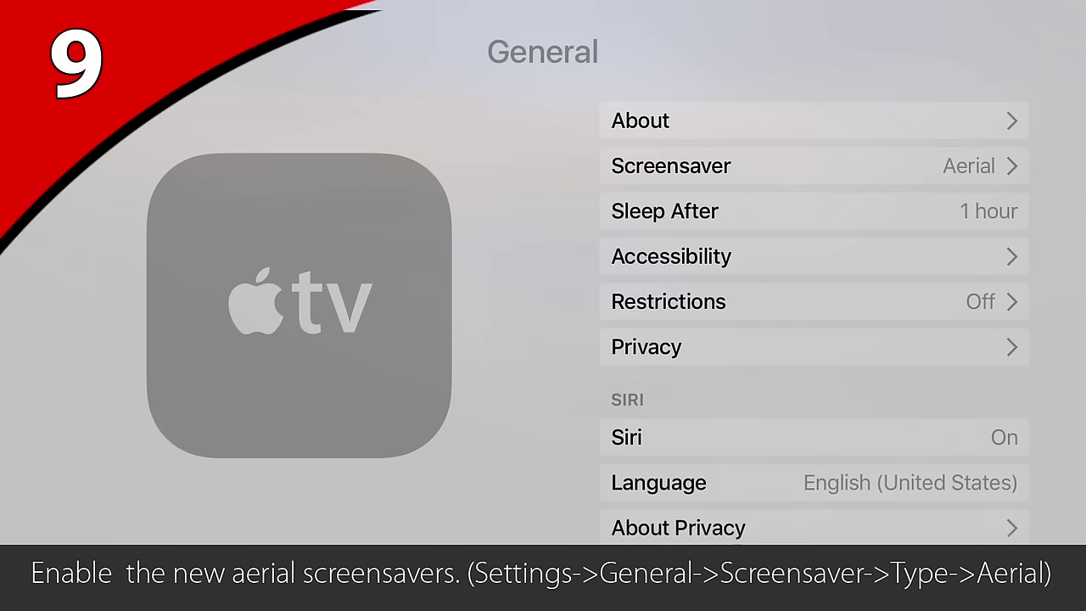
{"action": "key", "text": "Down"}
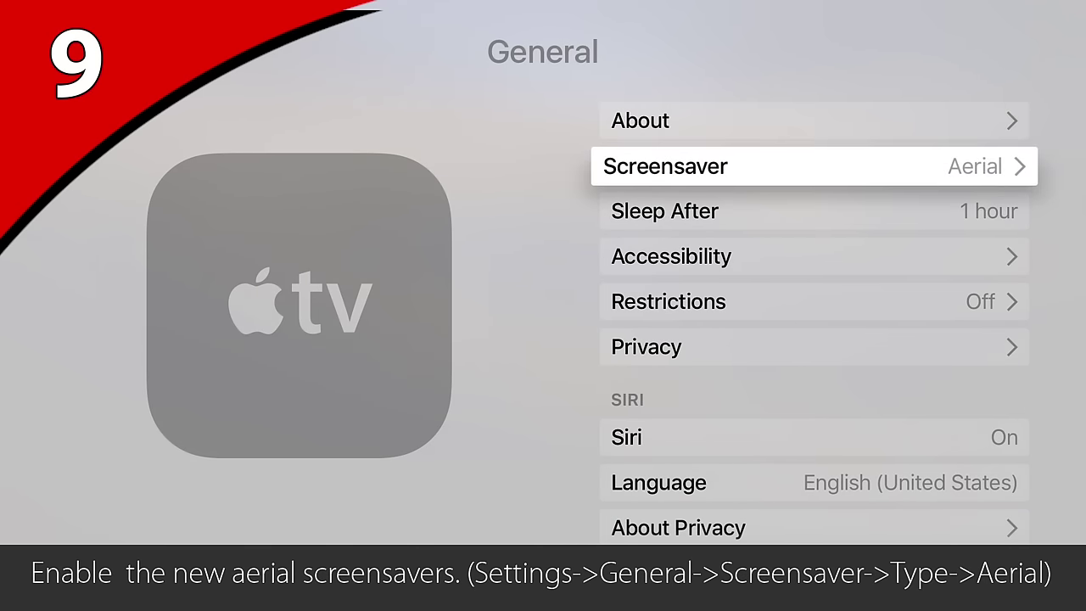
{"action": "key", "text": "Return"}
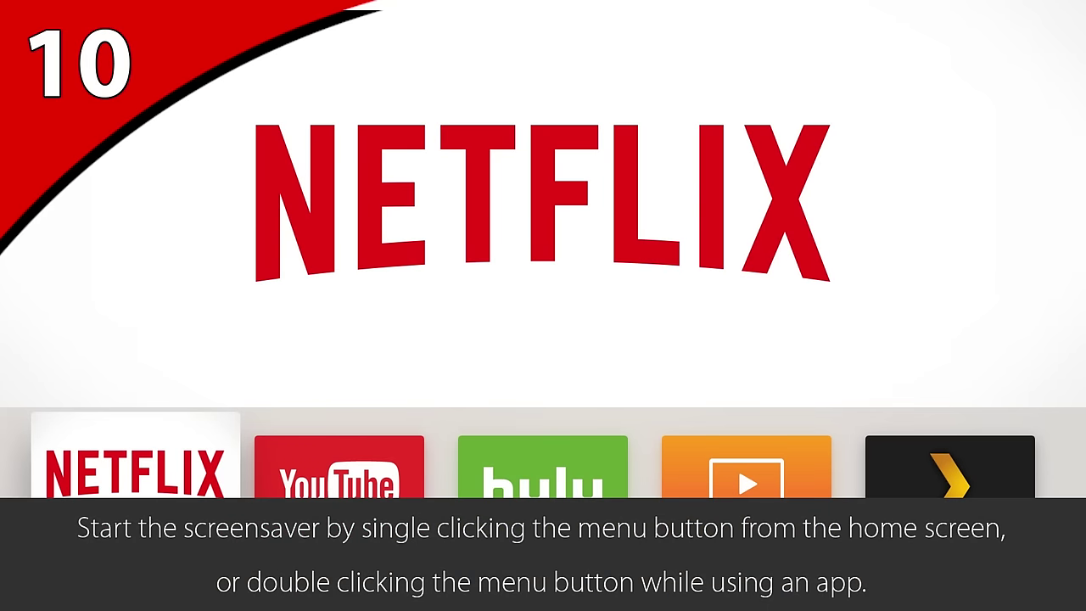
{"action": "key", "text": "Escape"}
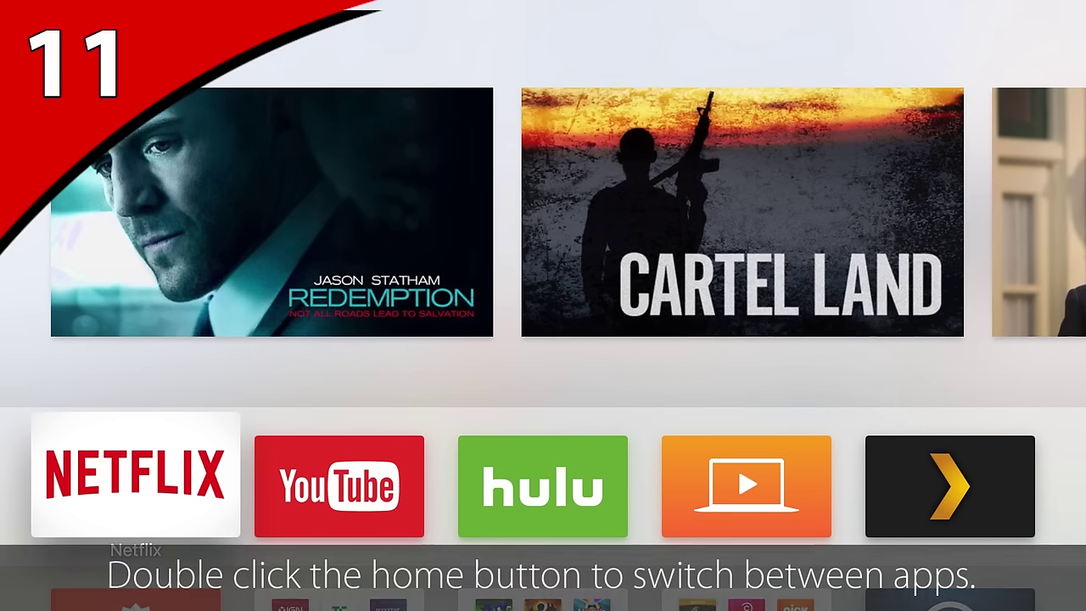
- Bring up the app switcher and browse the open apps from Movies to Netflix
{"action": "key", "text": "Home"}
{"action": "key", "text": "Home"}
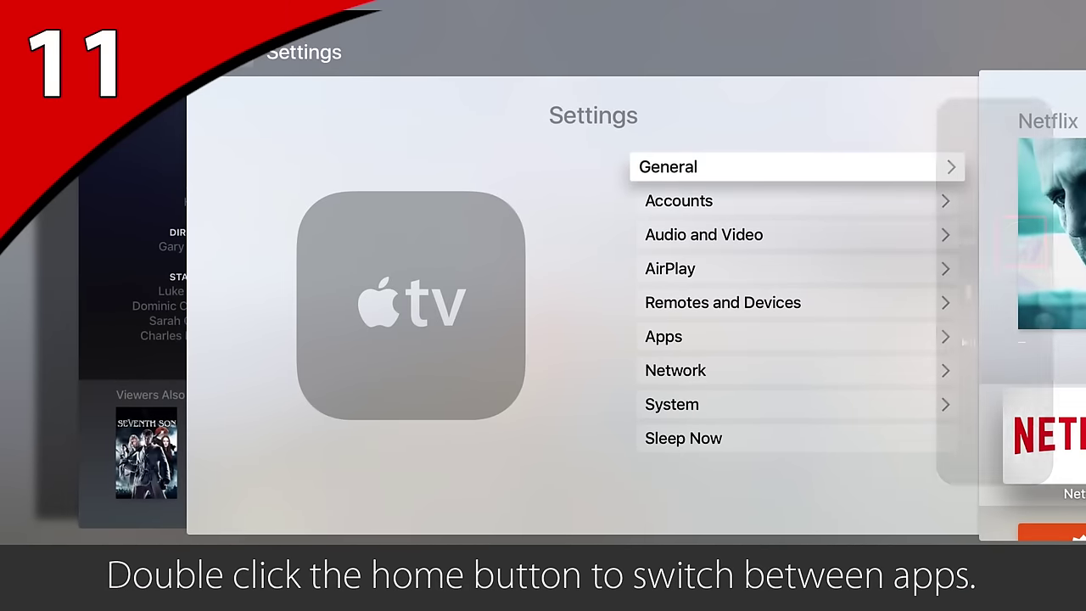
{"action": "key", "text": "Left"}
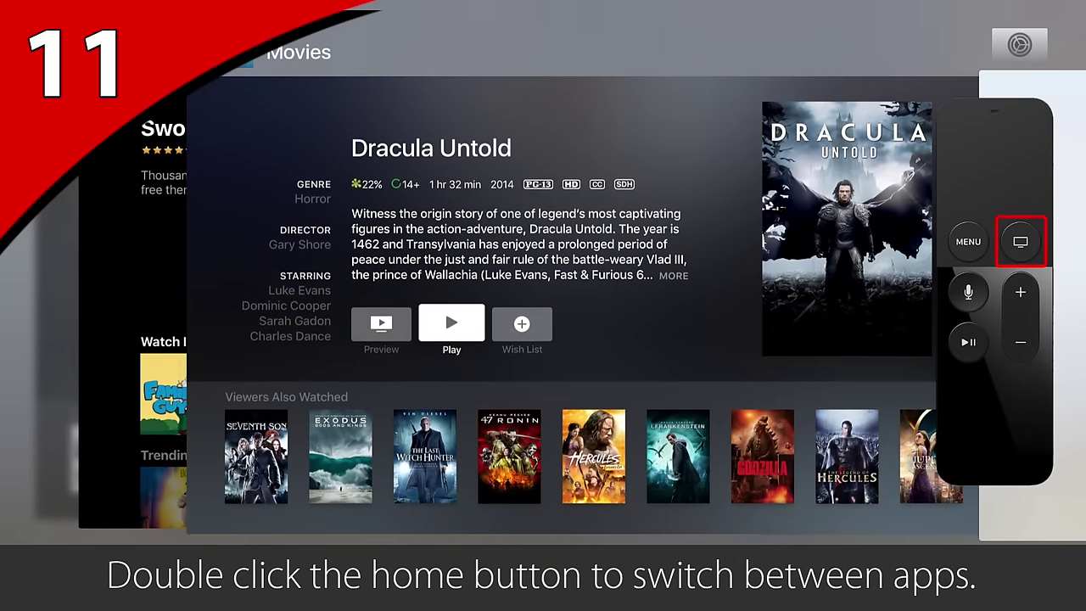
{"action": "key", "text": "Left"}
{"action": "key", "text": "Left"}
{"action": "key", "text": "Left"}
{"action": "key", "text": "Left"}
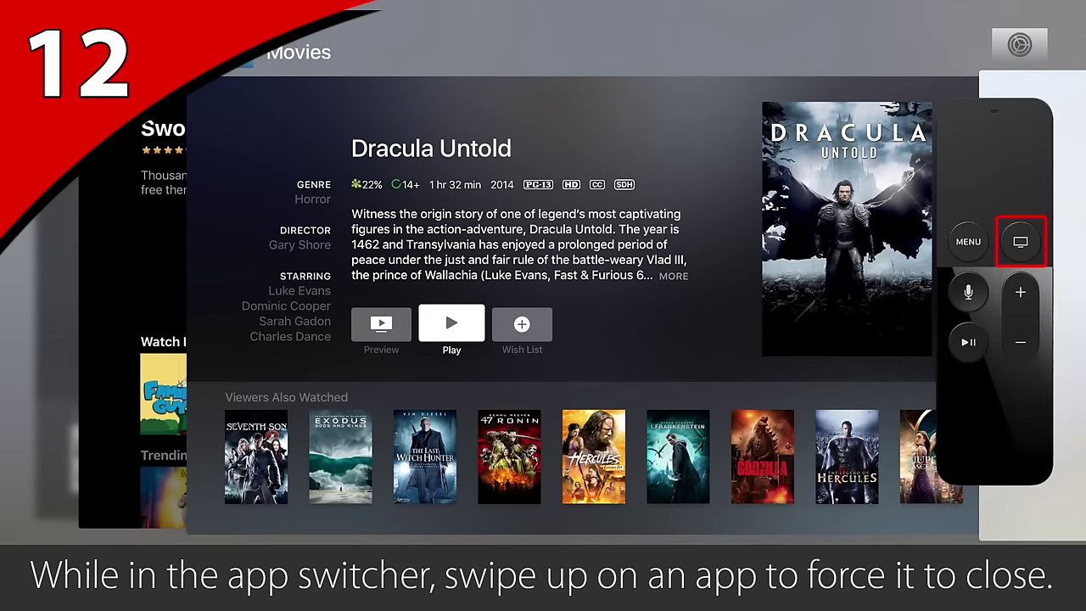
{"action": "key", "text": "Left"}
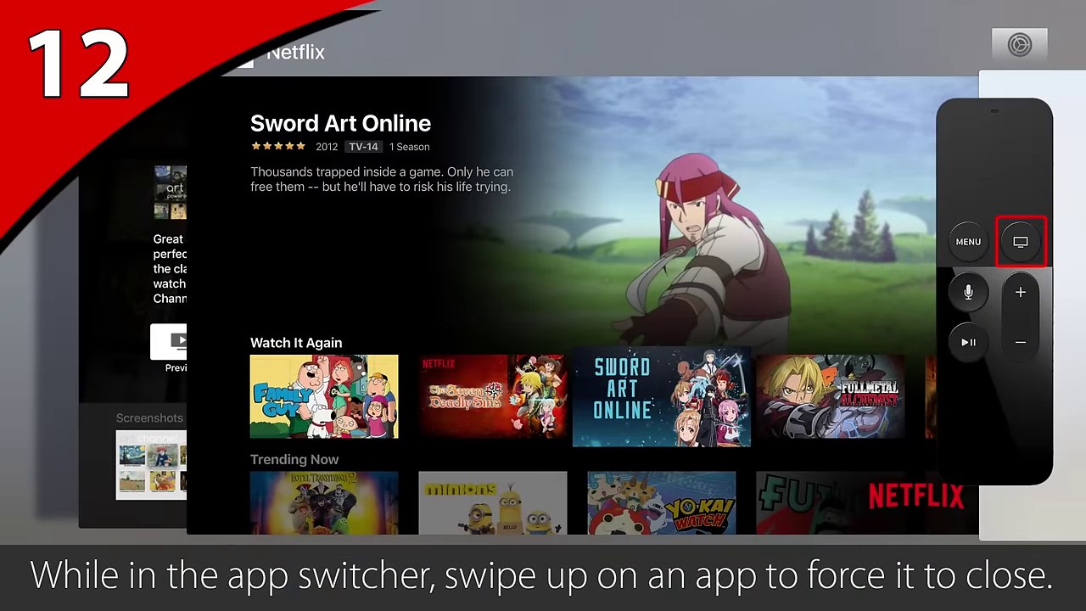
- Force-close the App Store, YouTube, Cityscapes and HBO GO apps one after another
{"action": "key", "text": "Left"}
{"action": "key", "text": "Up"}
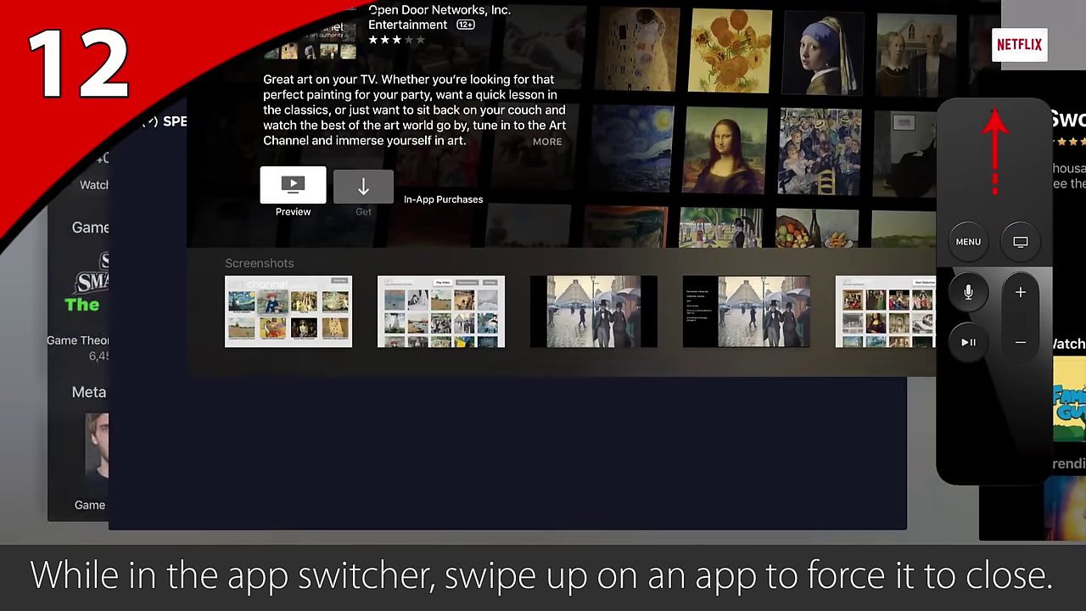
{"action": "key", "text": "Left"}
{"action": "key", "text": "Up"}
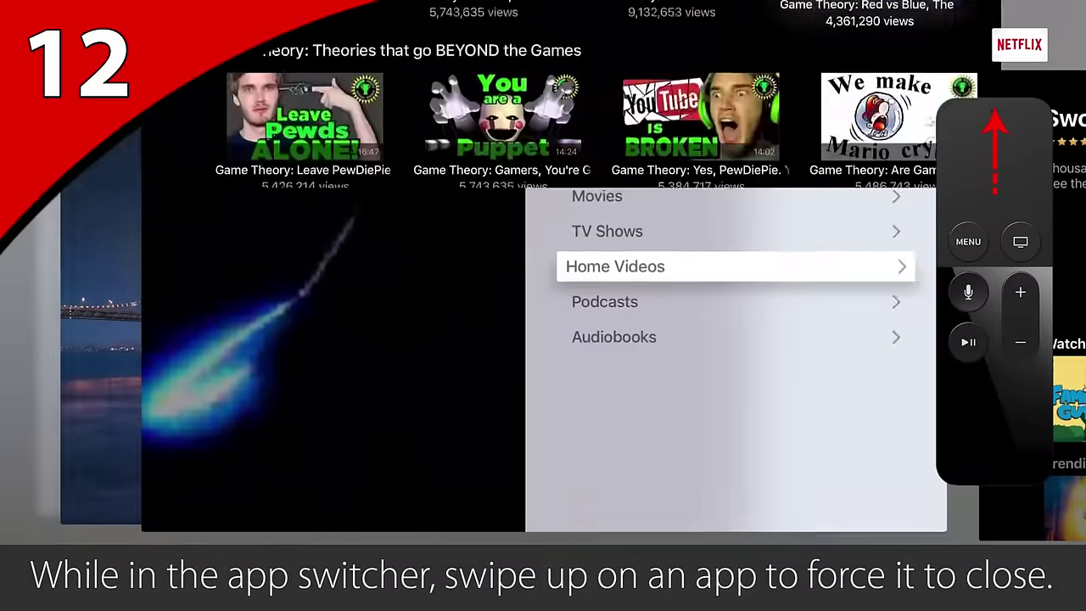
{"action": "key", "text": "Left"}
{"action": "key", "text": "Up"}
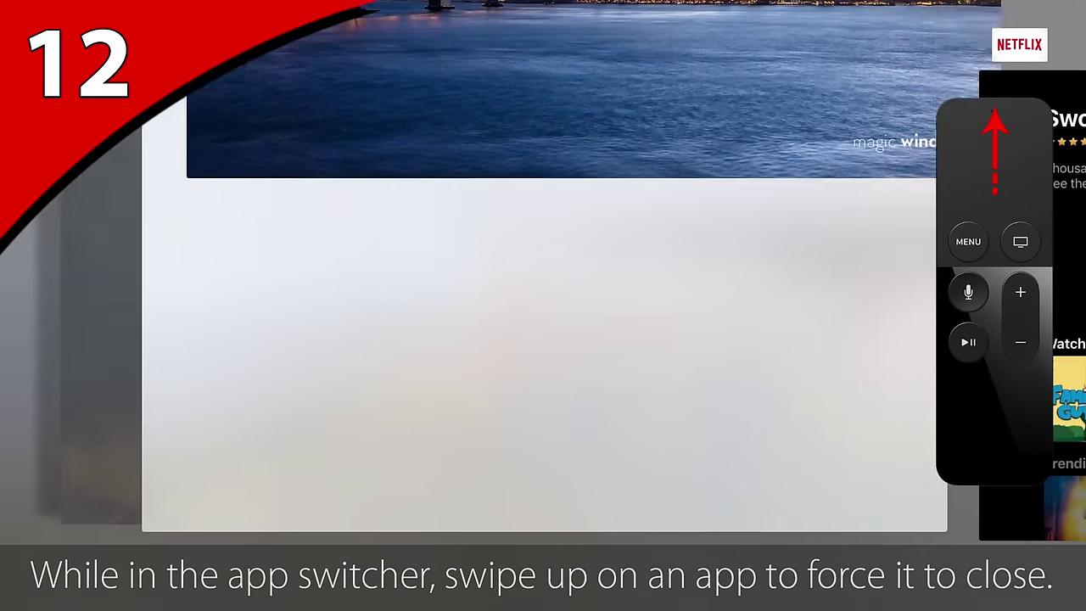
{"action": "key", "text": "Left"}
{"action": "key", "text": "Left"}
{"action": "key", "text": "Up"}
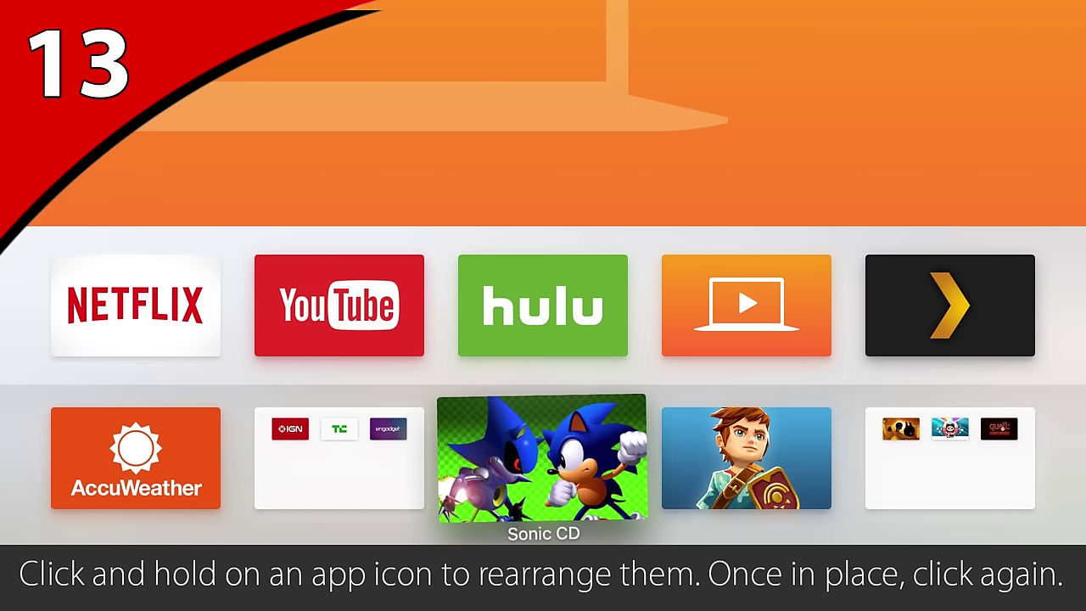
- Rearrange the home screen apps and drop Sonic CD into the Games folder
{"action": "key", "text": "Left"}
{"action": "key", "text": "Left"}
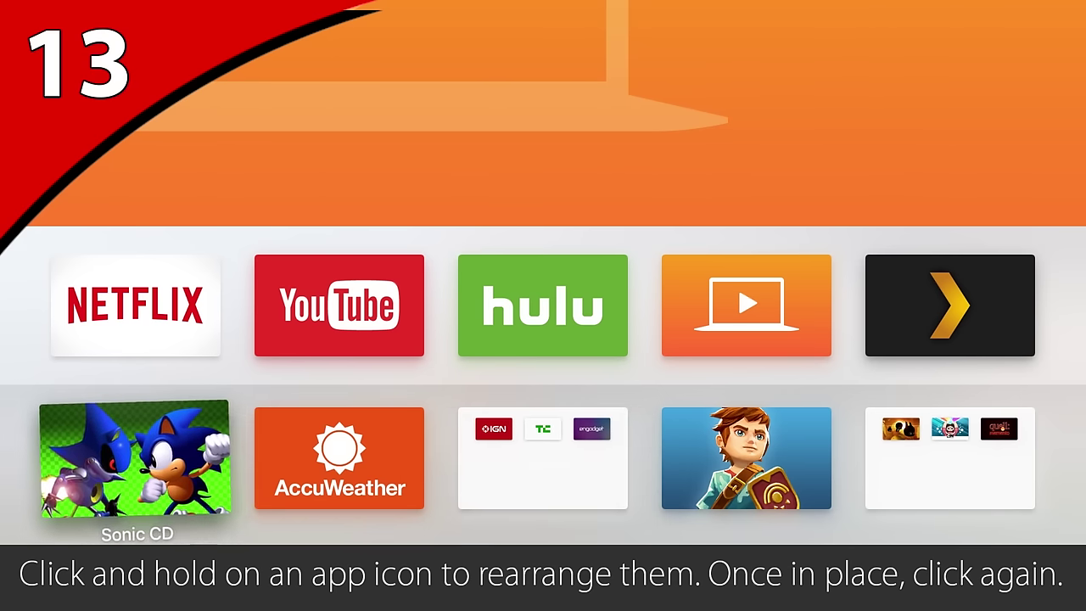
{"action": "key", "text": "Return"}
{"action": "key", "text": "Right"}
{"action": "key", "text": "Down"}
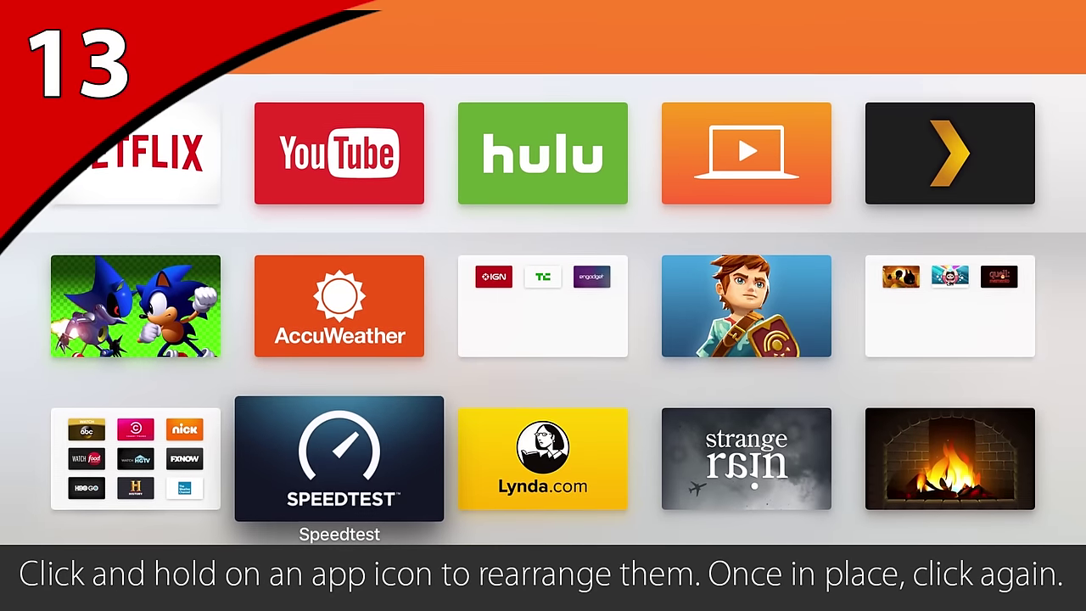
{"action": "key", "text": "Right"}
{"action": "key", "text": "Right"}
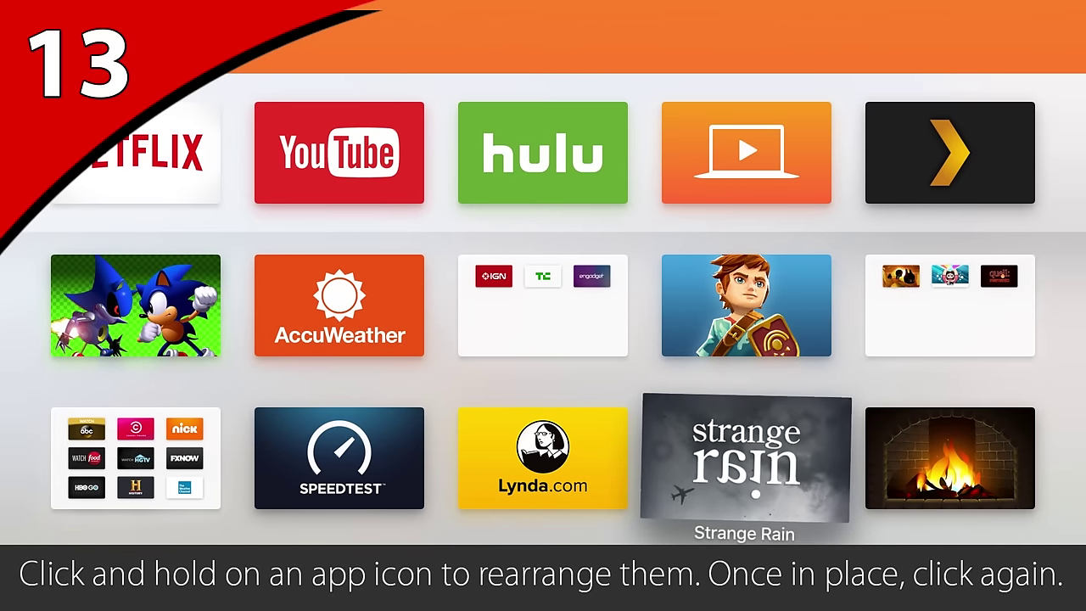
{"action": "key", "text": "Left"}
{"action": "key", "text": "Left"}
{"action": "key", "text": "Left"}
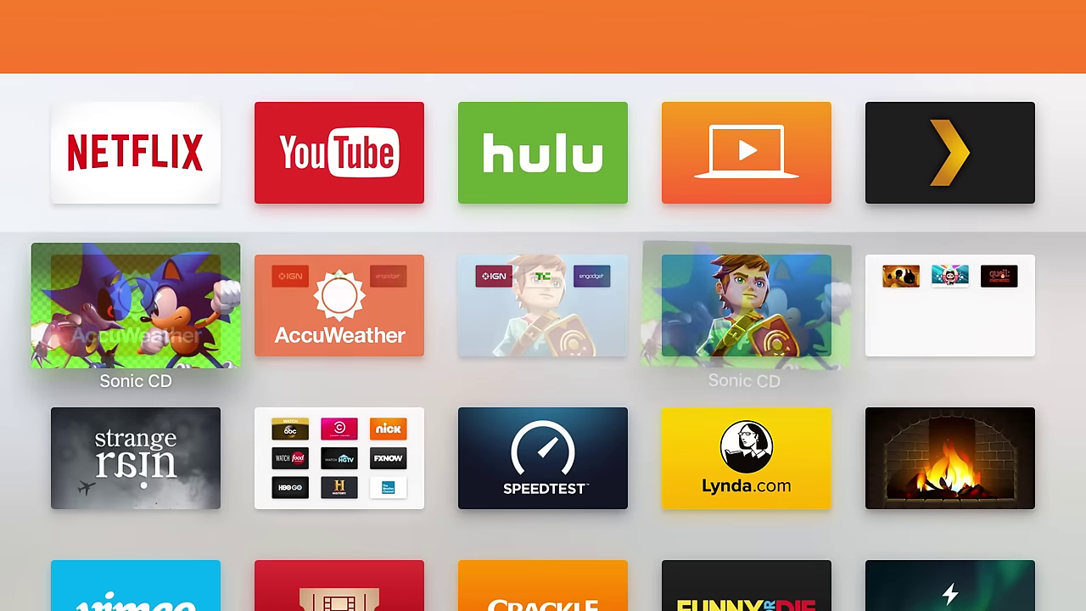
{"action": "key", "text": "Right"}
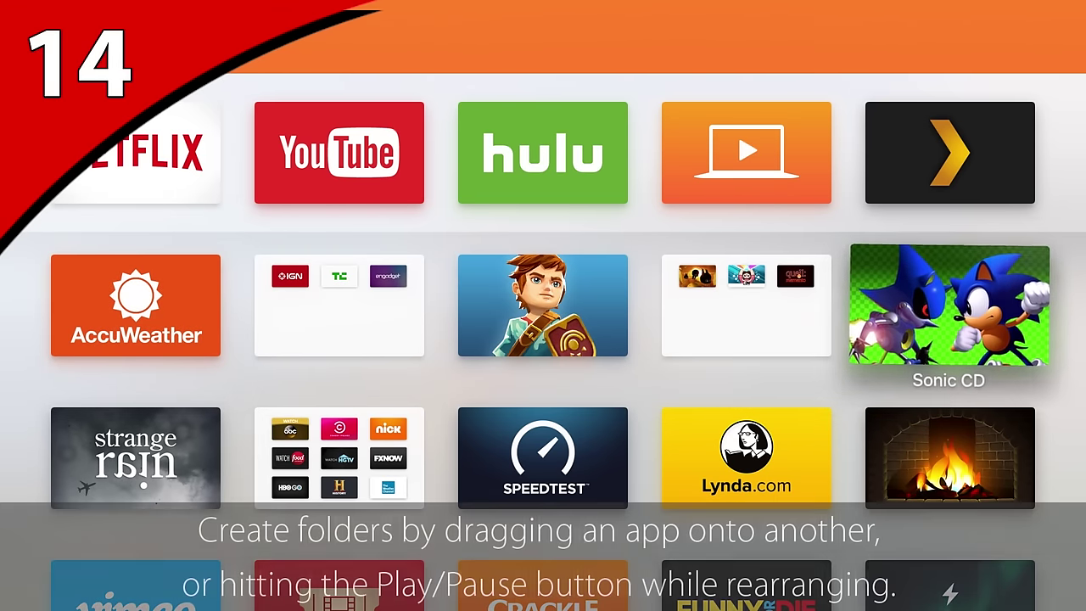
{"action": "key", "text": "Left"}
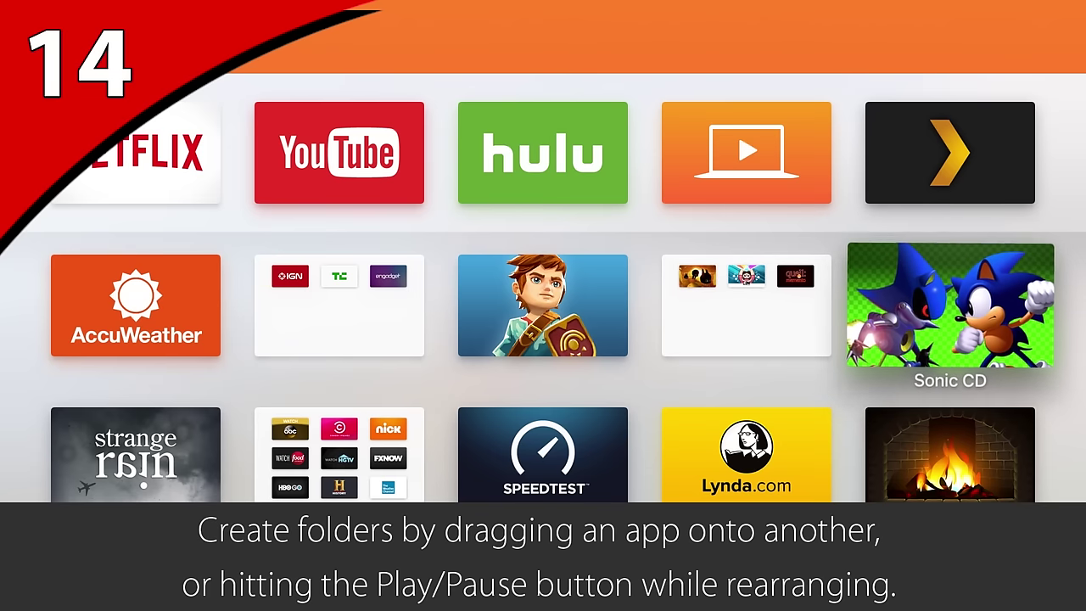
{"action": "key", "text": "Left"}
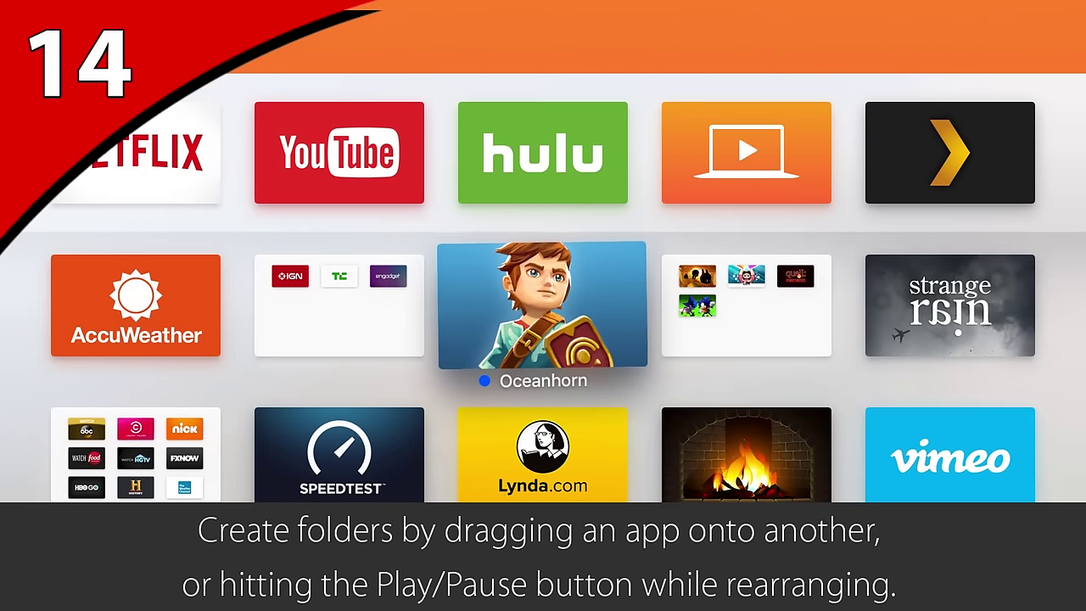
- Move Oceanhorn into the Games folder using the Move to Games option
{"action": "key", "text": "space"}
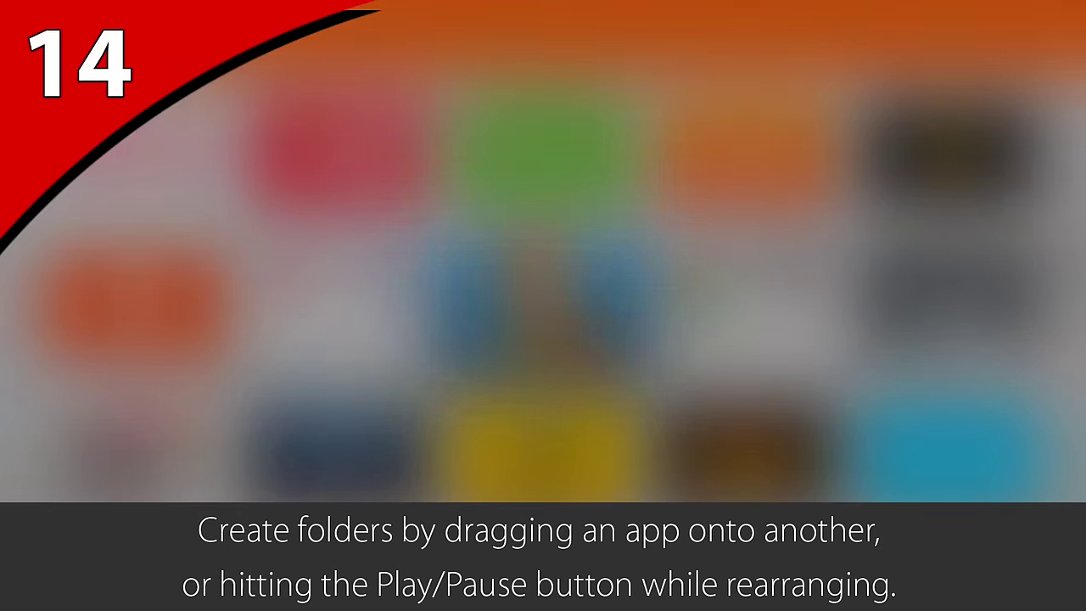
{"action": "key", "text": "Down"}
{"action": "key", "text": "Down"}
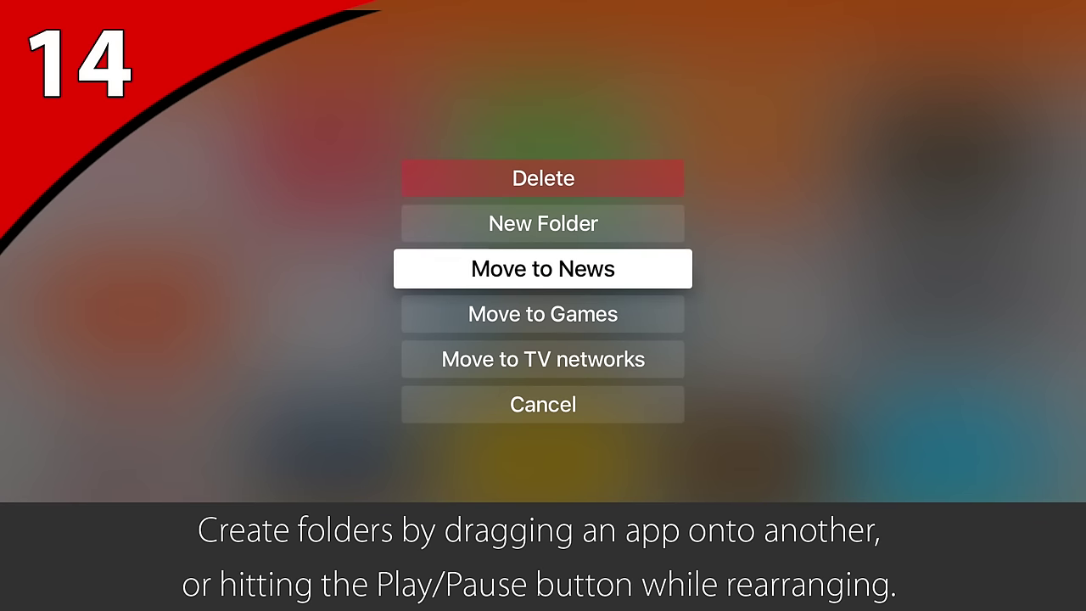
{"action": "key", "text": "Return"}
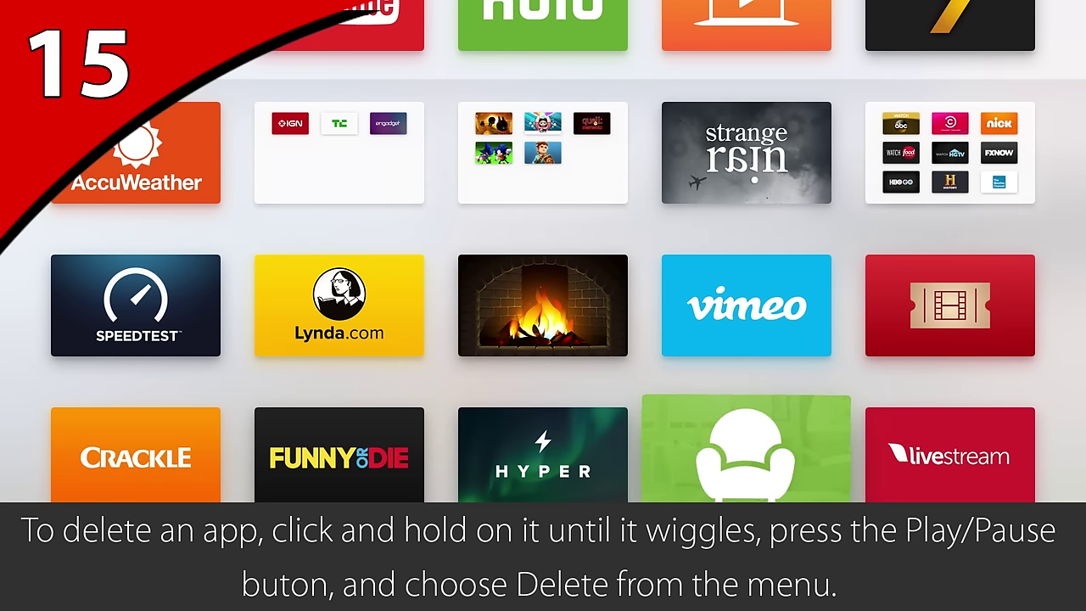
- Delete Roomstyler from the options menu and confirm removing its data
{"action": "key", "text": "space"}
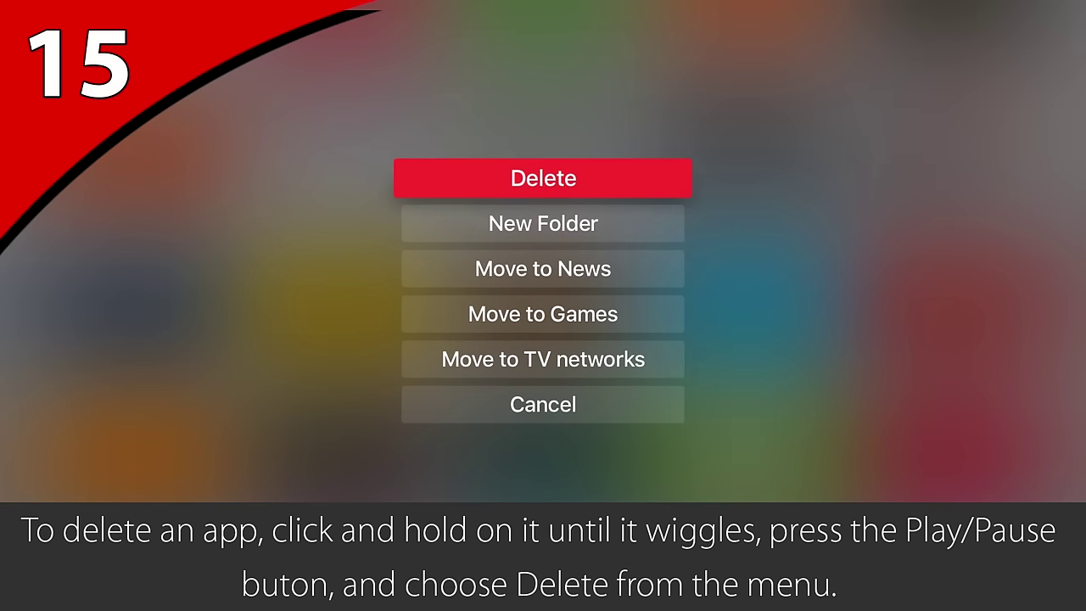
{"action": "key", "text": "Return"}
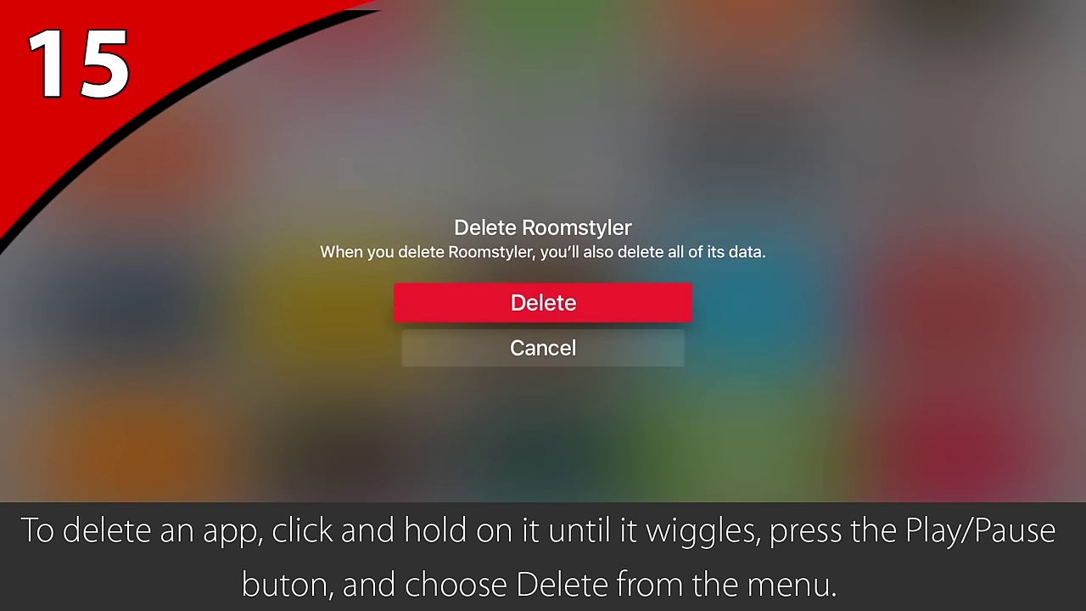
{"action": "key", "text": "Return"}
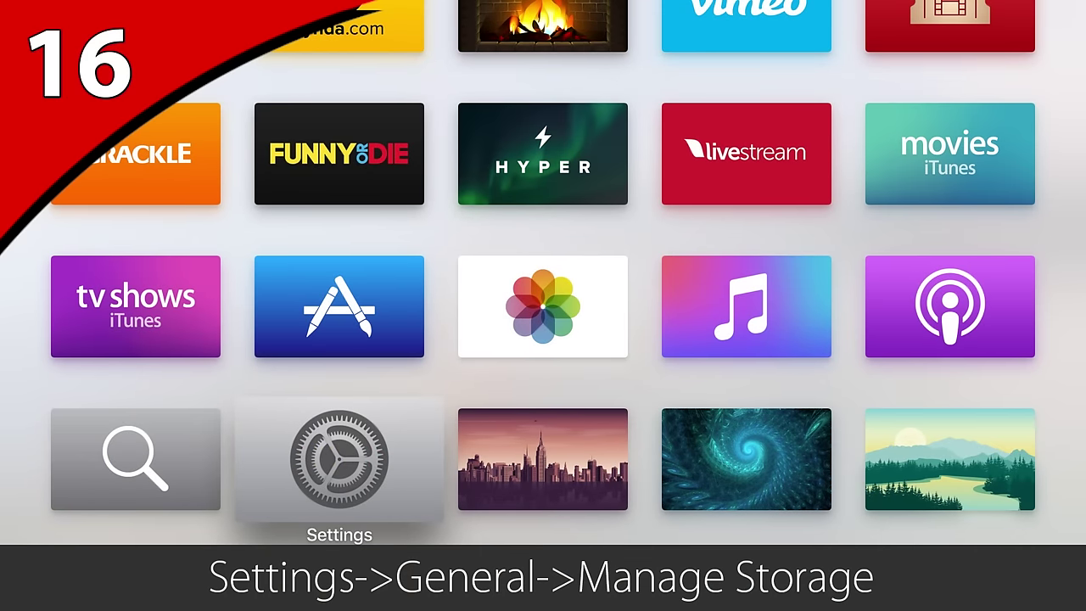
- Open Settings > General > Manage Storage and browse the per-app list down to BADLAND
{"action": "key", "text": "Return"}
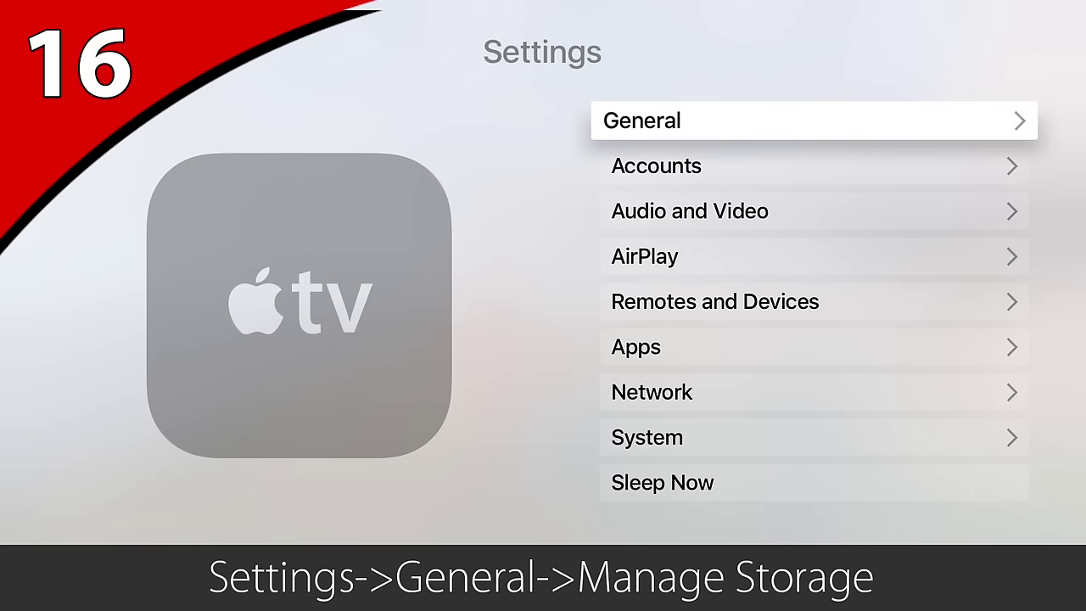
{"action": "key", "text": "Return"}
{"action": "key", "text": "Down"}
{"action": "key", "text": "Down"}
{"action": "key", "text": "Down"}
{"action": "key", "text": "Down"}
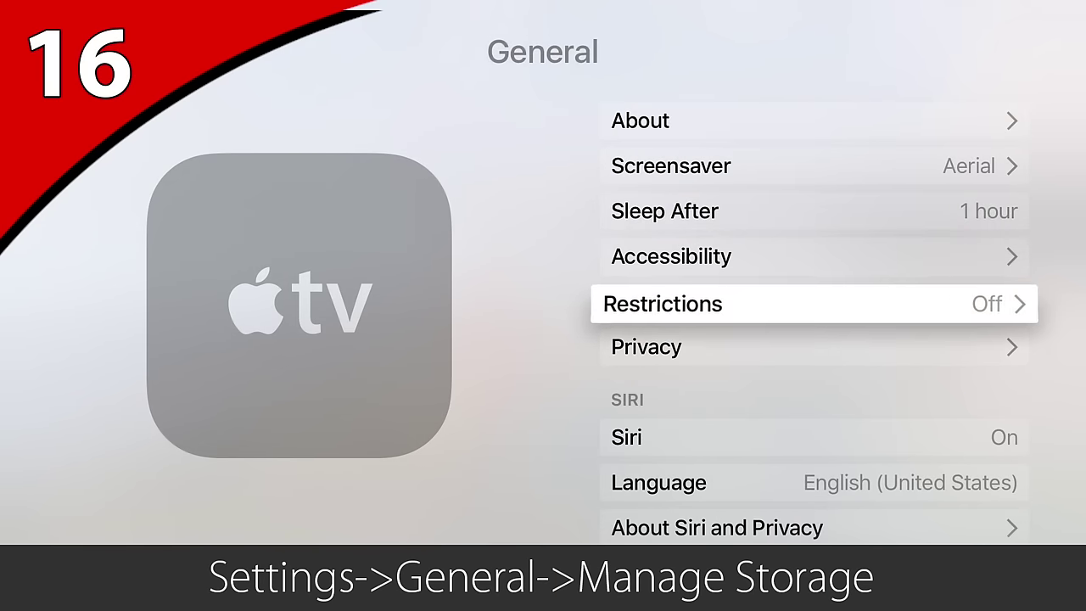
{"action": "key", "text": "Down"}
{"action": "key", "text": "Down"}
{"action": "key", "text": "Down"}
{"action": "key", "text": "Down"}
{"action": "key", "text": "Down"}
{"action": "key", "text": "Down"}
{"action": "key", "text": "Down"}
{"action": "key", "text": "Down"}
{"action": "key", "text": "Down"}
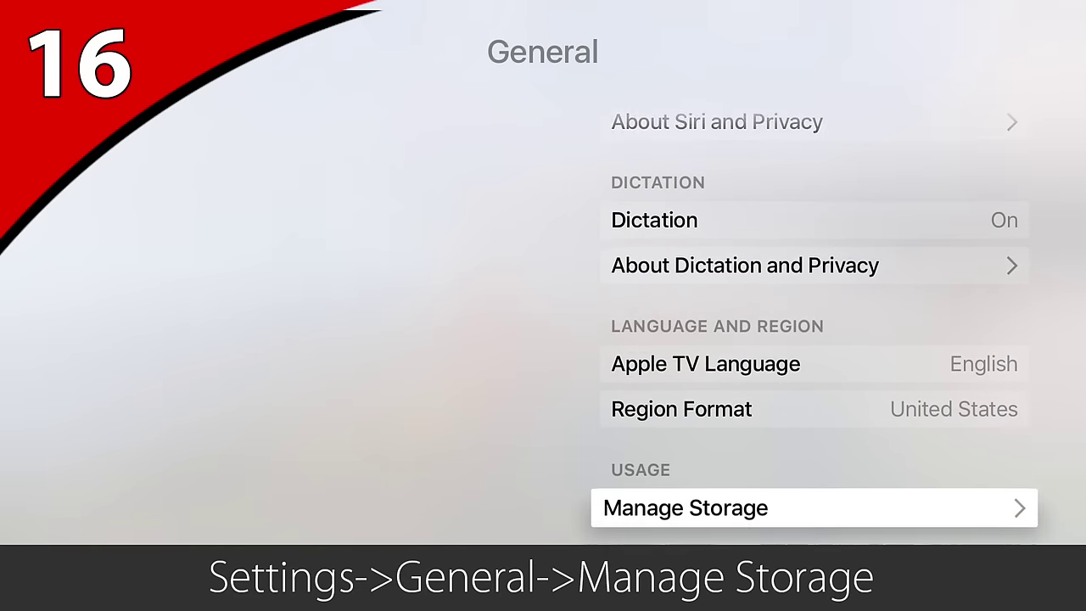
{"action": "key", "text": "Return"}
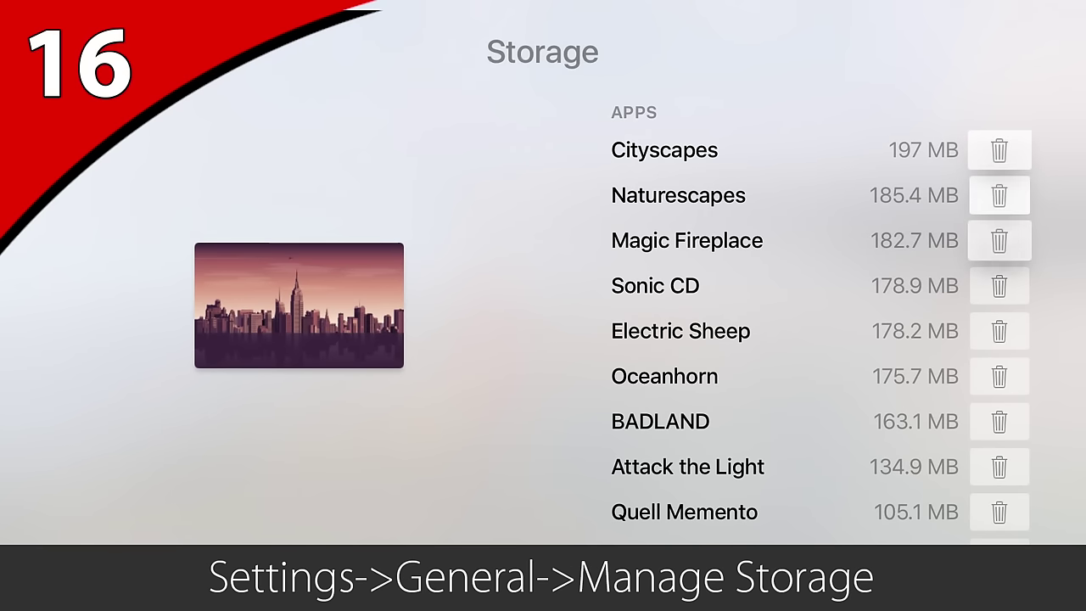
{"action": "key", "text": "Down"}
{"action": "key", "text": "Down"}
{"action": "key", "text": "Down"}
{"action": "key", "text": "Down"}
{"action": "key", "text": "Down"}
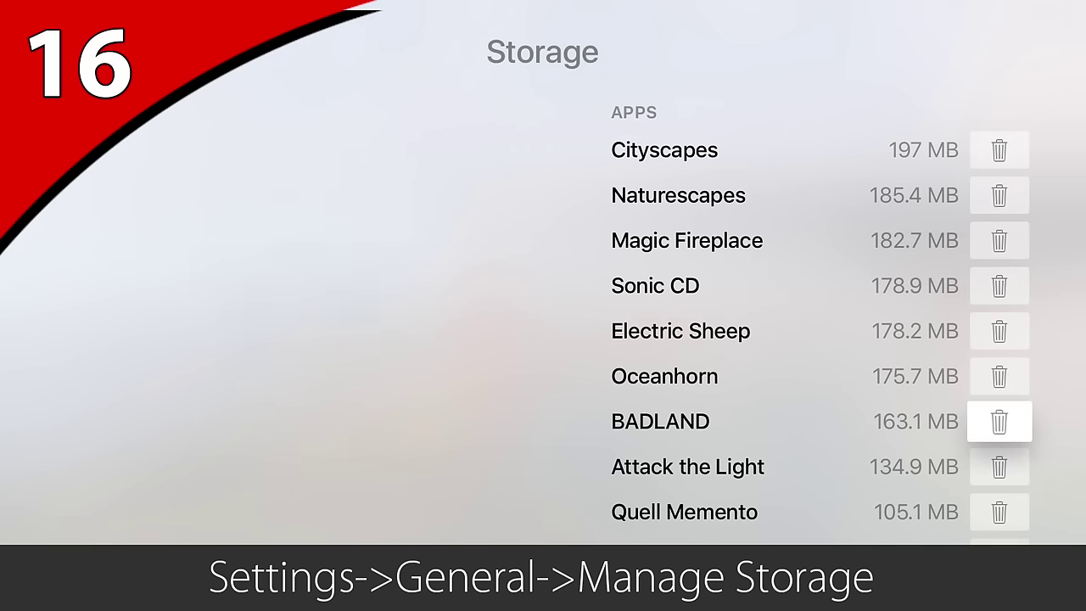
{"action": "key", "text": "Down"}
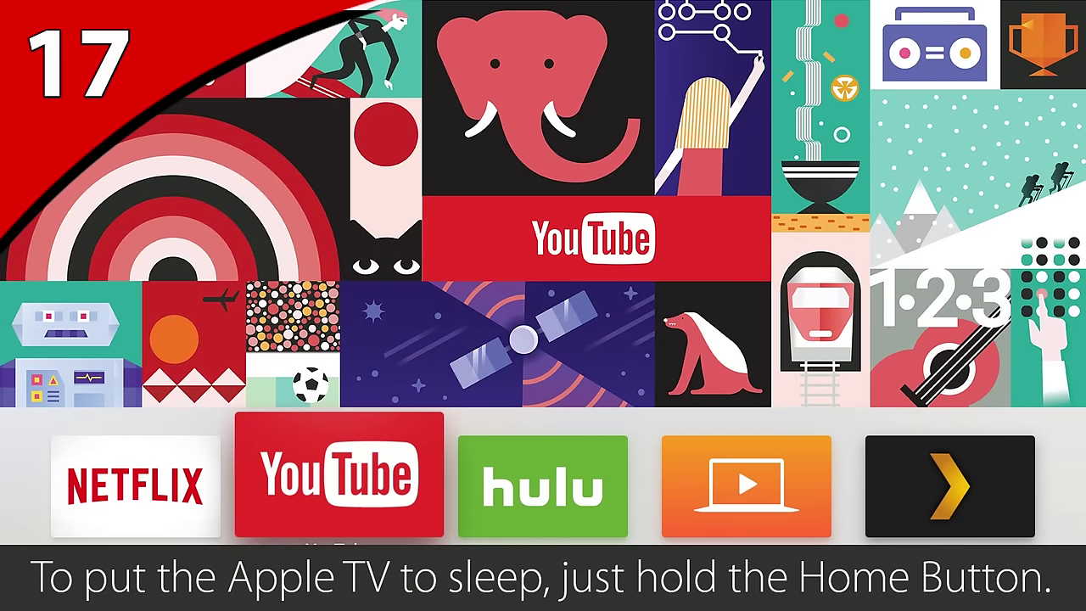
- Bring up the Sleep Now prompt, then go to Settings > System > Restart
{"action": "key", "text": "Home"}
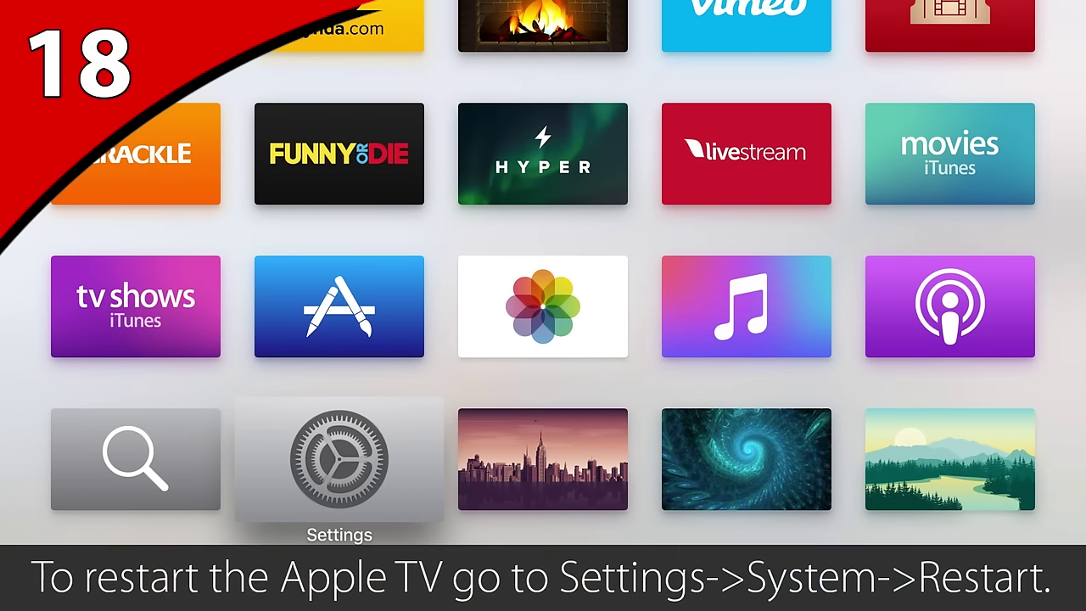
{"action": "key", "text": "Return"}
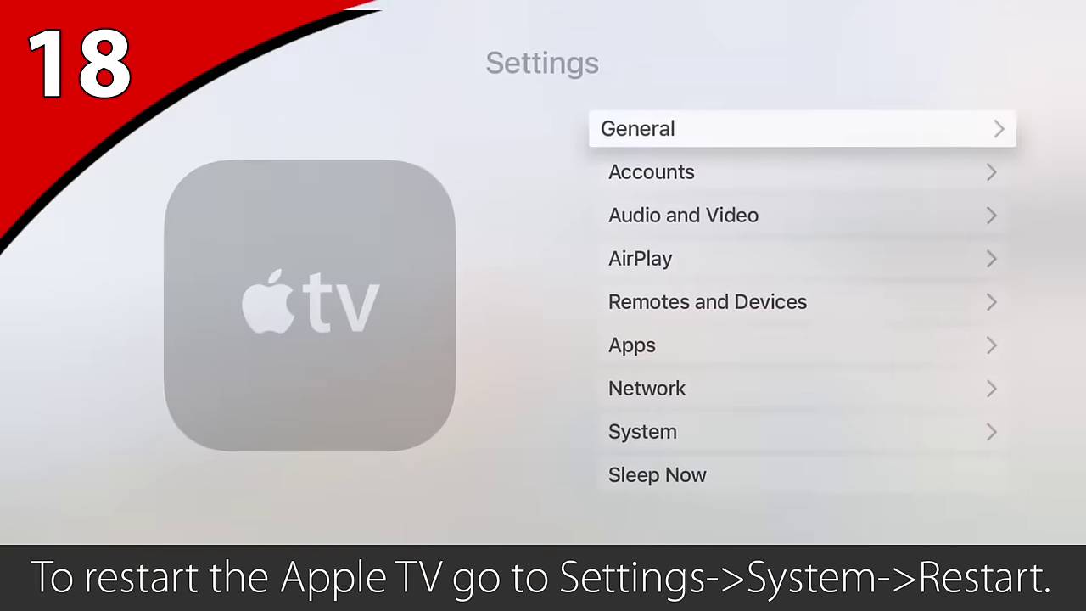
{"action": "key", "text": "Down"}
{"action": "key", "text": "Down"}
{"action": "key", "text": "Down"}
{"action": "key", "text": "Down"}
{"action": "key", "text": "Down"}
{"action": "key", "text": "Down"}
{"action": "key", "text": "Down"}
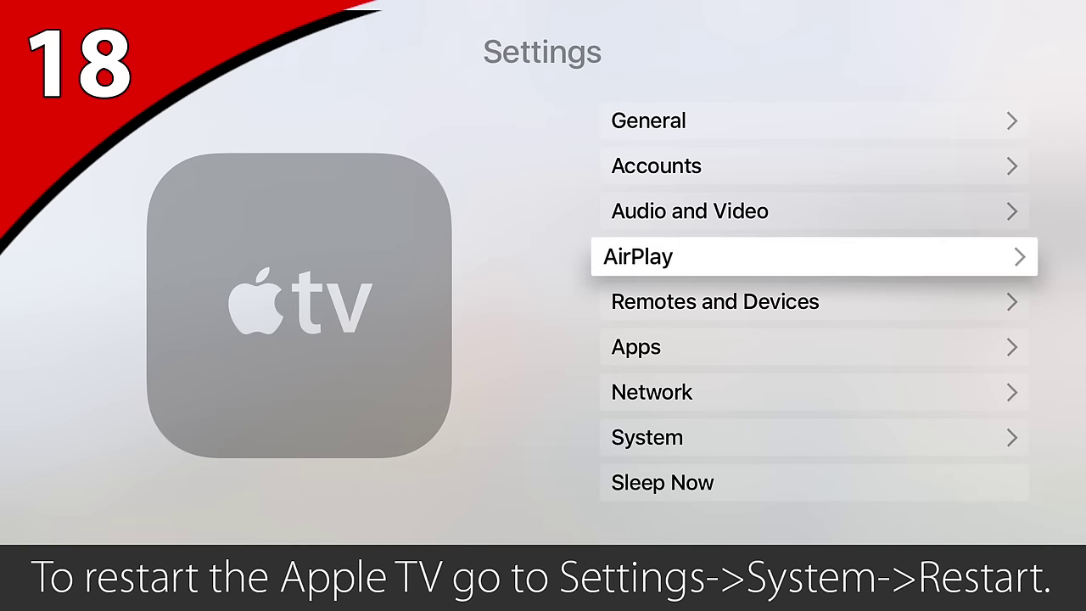
{"action": "key", "text": "Return"}
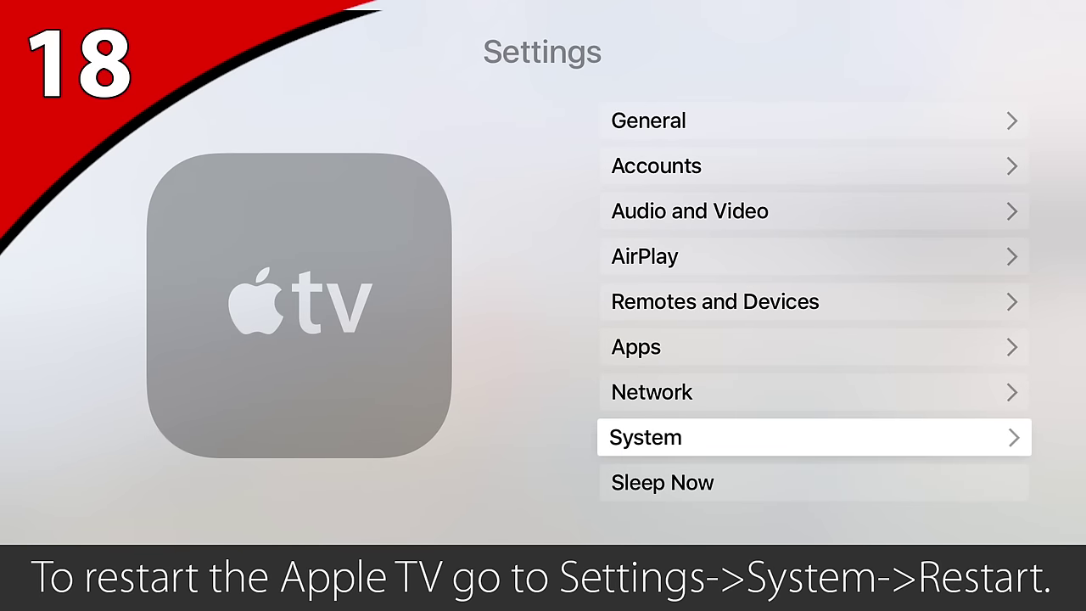
{"action": "key", "text": "Down"}
{"action": "key", "text": "Down"}
{"action": "key", "text": "Down"}
{"action": "key", "text": "Down"}
{"action": "key", "text": "Down"}
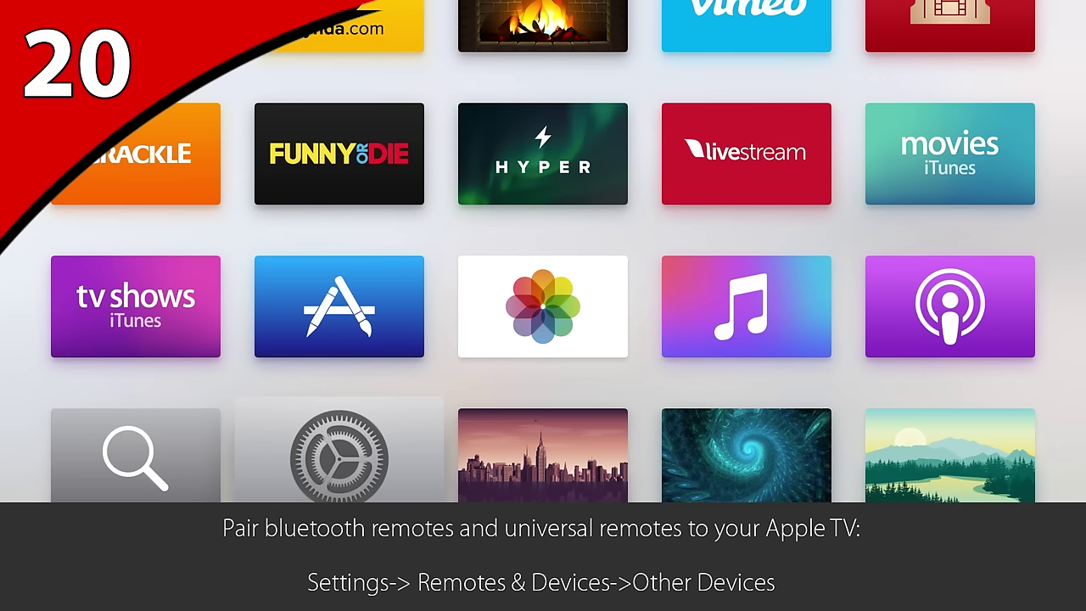
- In Settings > Remotes and Devices, browse Bluetooth, Remote App, Learn Remote and Home Theater Control
{"action": "key", "text": "Return"}
{"action": "key", "text": "Down"}
{"action": "key", "text": "Down"}
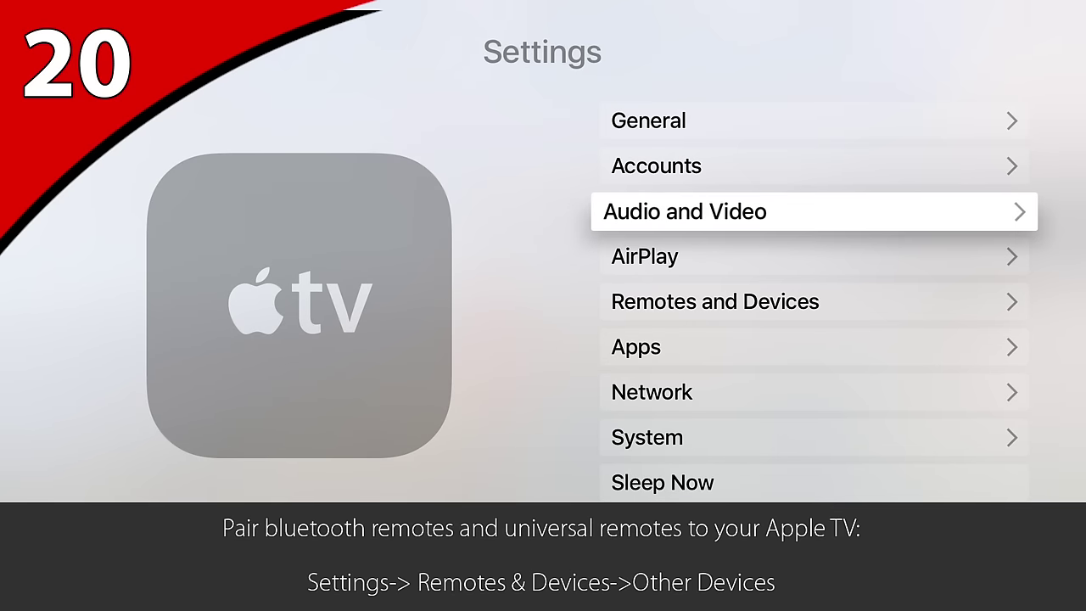
{"action": "key", "text": "Down"}
{"action": "key", "text": "Down"}
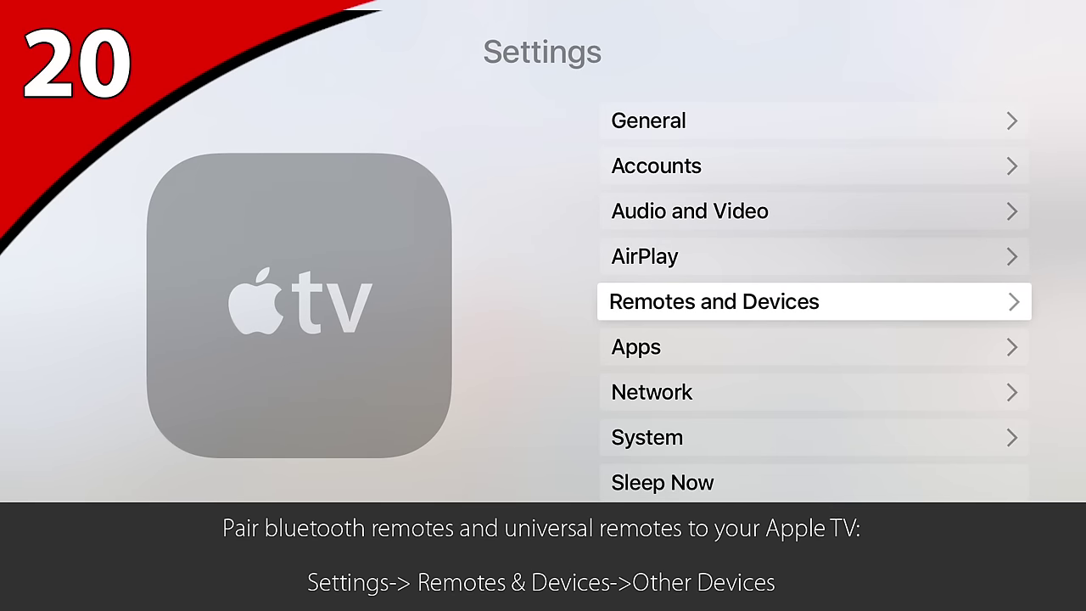
{"action": "key", "text": "Return"}
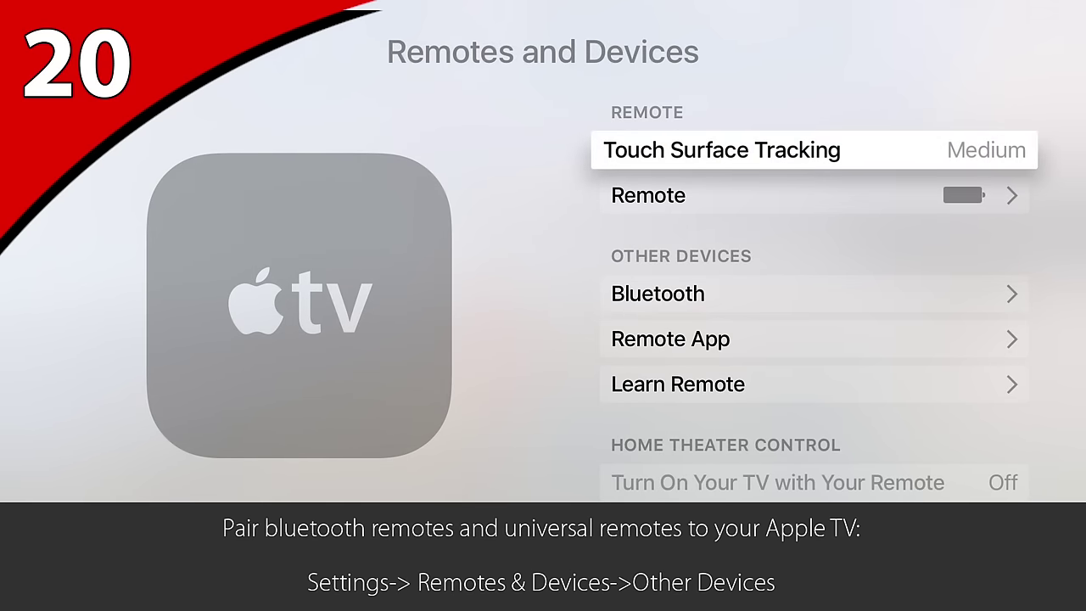
{"action": "key", "text": "Down"}
{"action": "key", "text": "Down"}
{"action": "key", "text": "Down"}
{"action": "key", "text": "Down"}
{"action": "key", "text": "Down"}
{"action": "key", "text": "Down"}
{"action": "key", "text": "Up"}
{"action": "key", "text": "Up"}
{"action": "key", "text": "Up"}
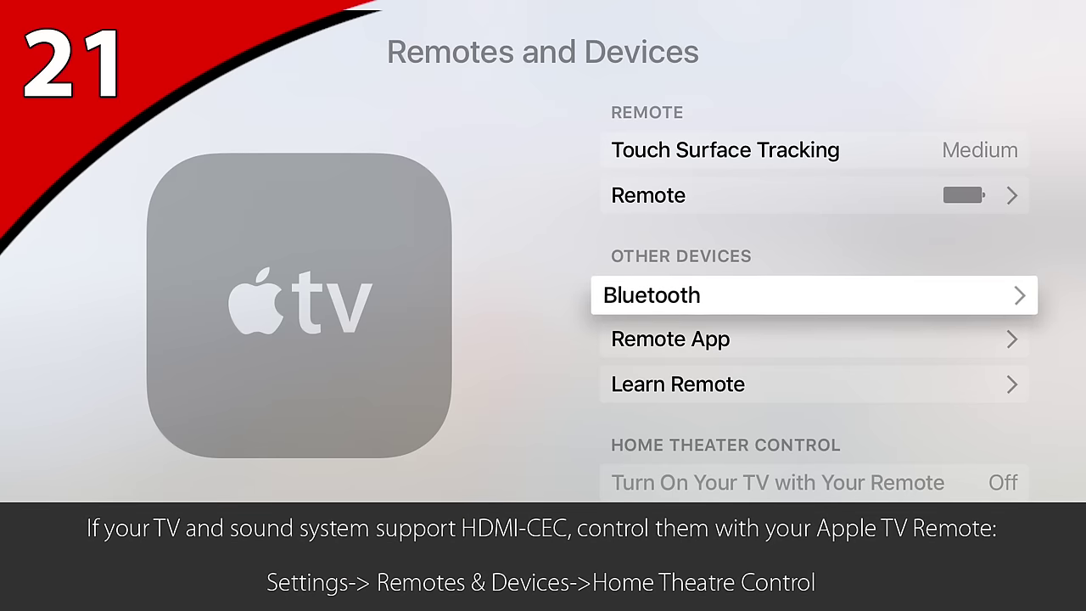
{"action": "key", "text": "Down"}
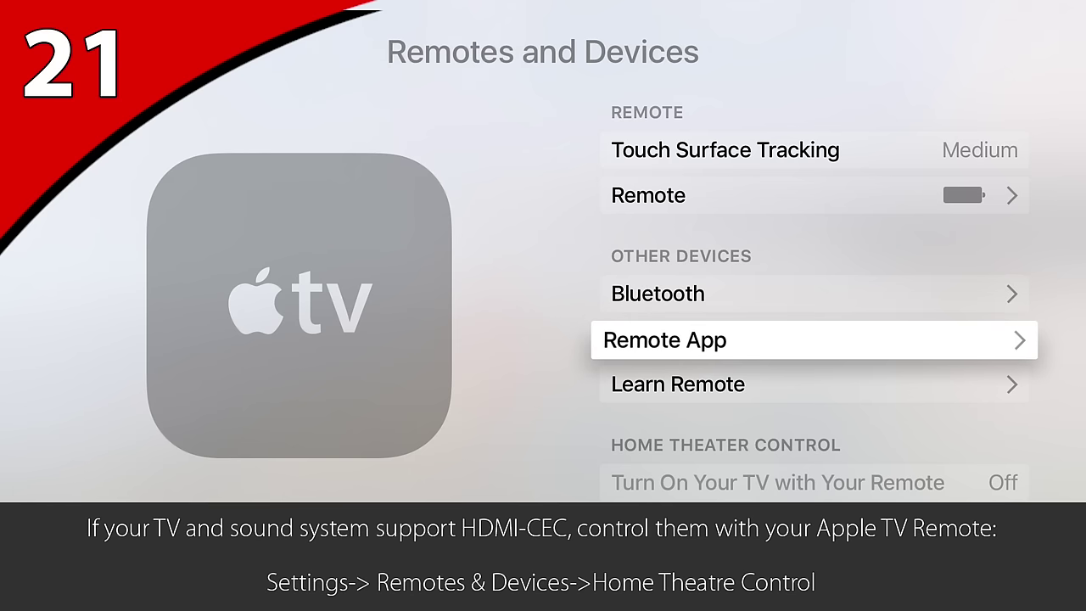
{"action": "key", "text": "Down"}
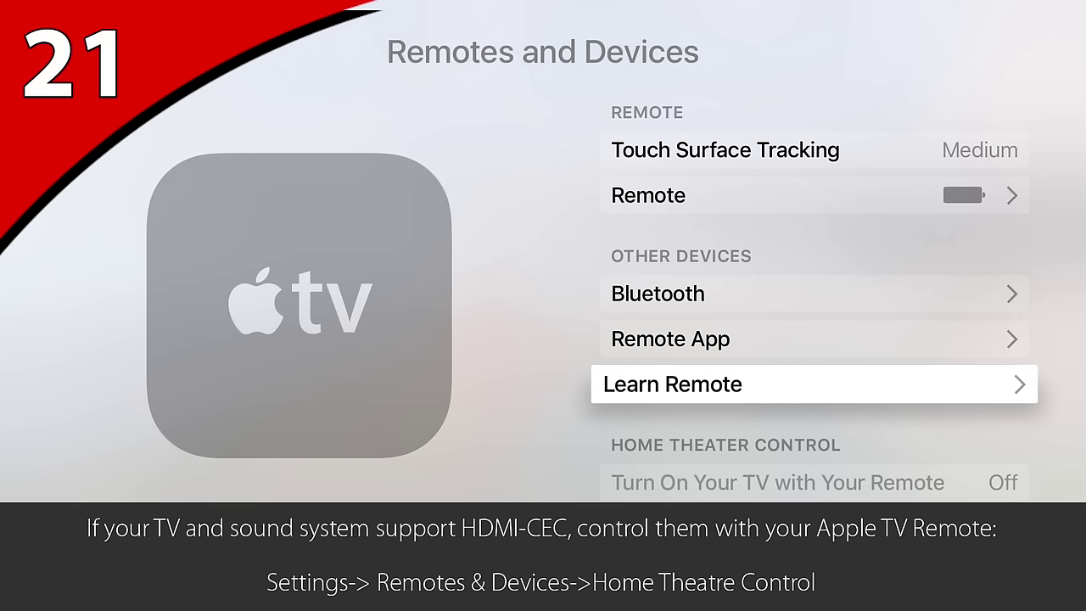
{"action": "key", "text": "Down"}
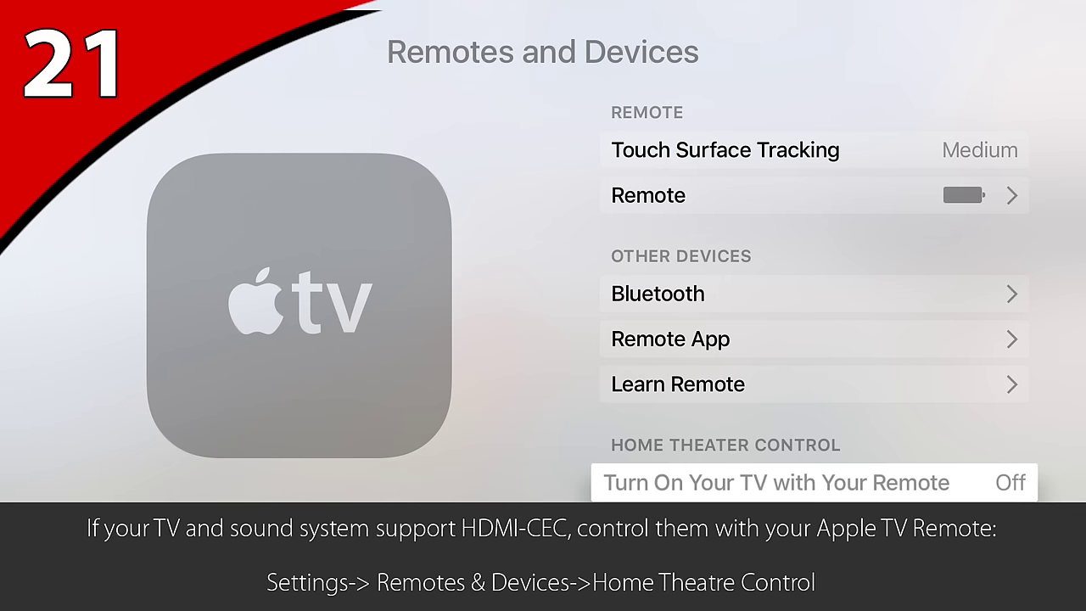
{"action": "key", "text": "Down"}
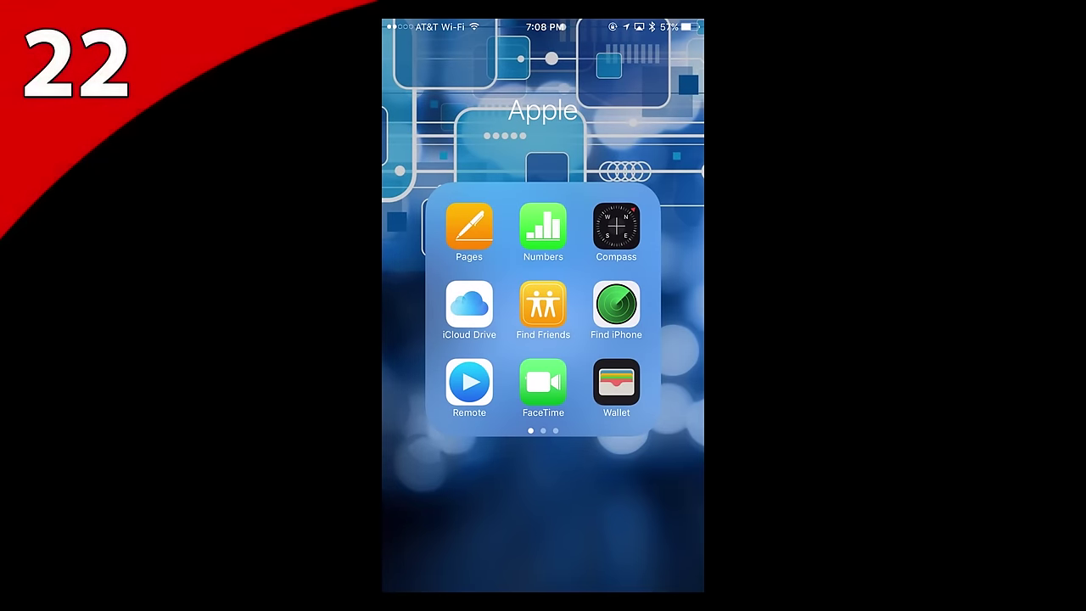
- Launch the iPhone's Remote app from its Apple folder
{"action": "left_click", "coordinate": [469, 381]}
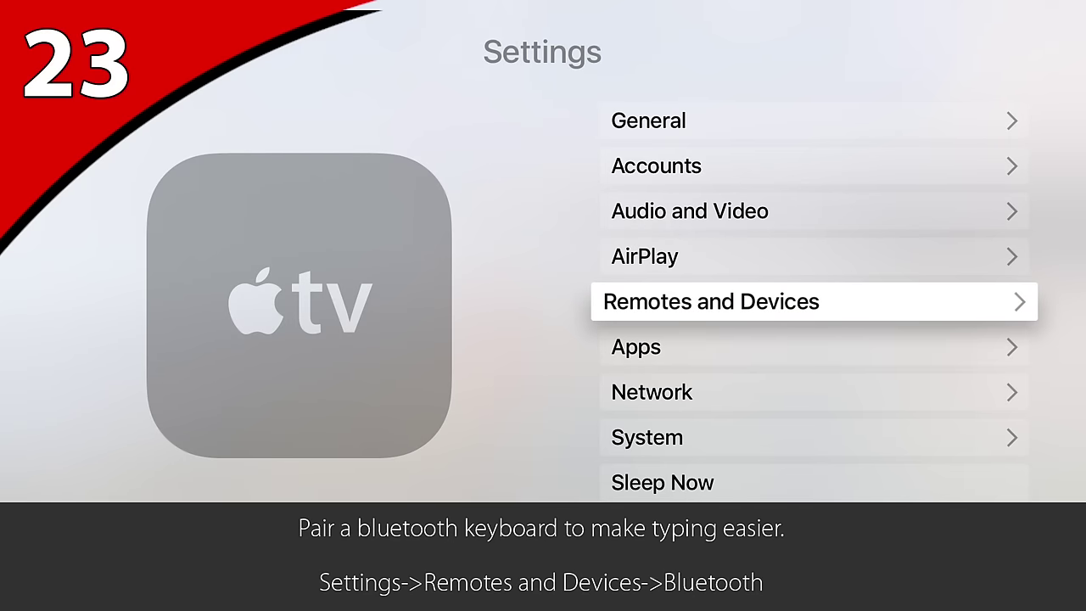
- Select the KC1280 BT Keyboard under Remotes and Devices > Bluetooth to request pairing
{"action": "key", "text": "Return"}
{"action": "key", "text": "Down"}
{"action": "key", "text": "Down"}
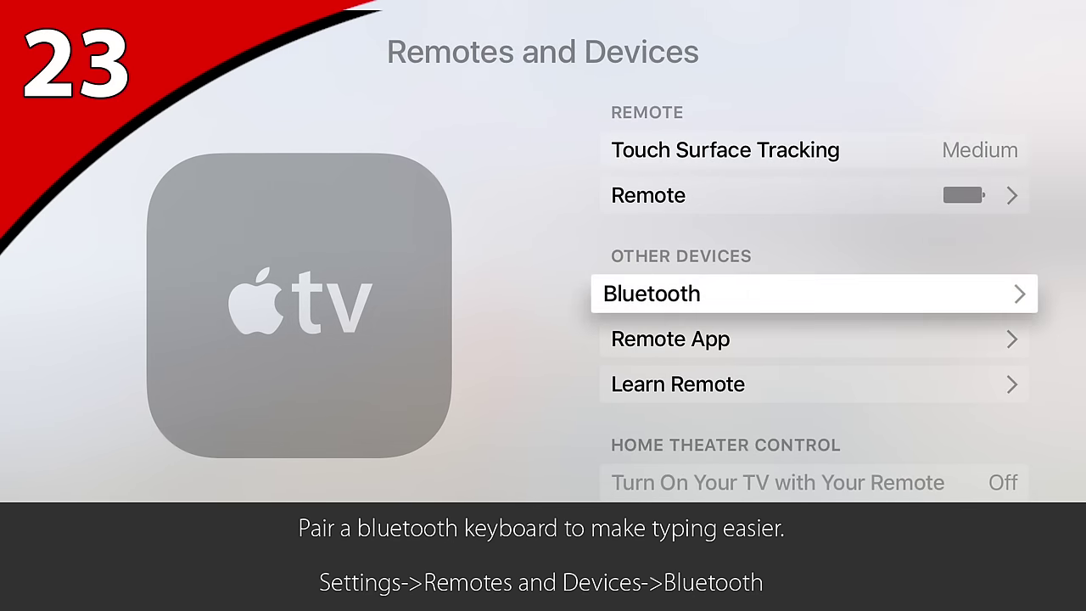
{"action": "key", "text": "Return"}
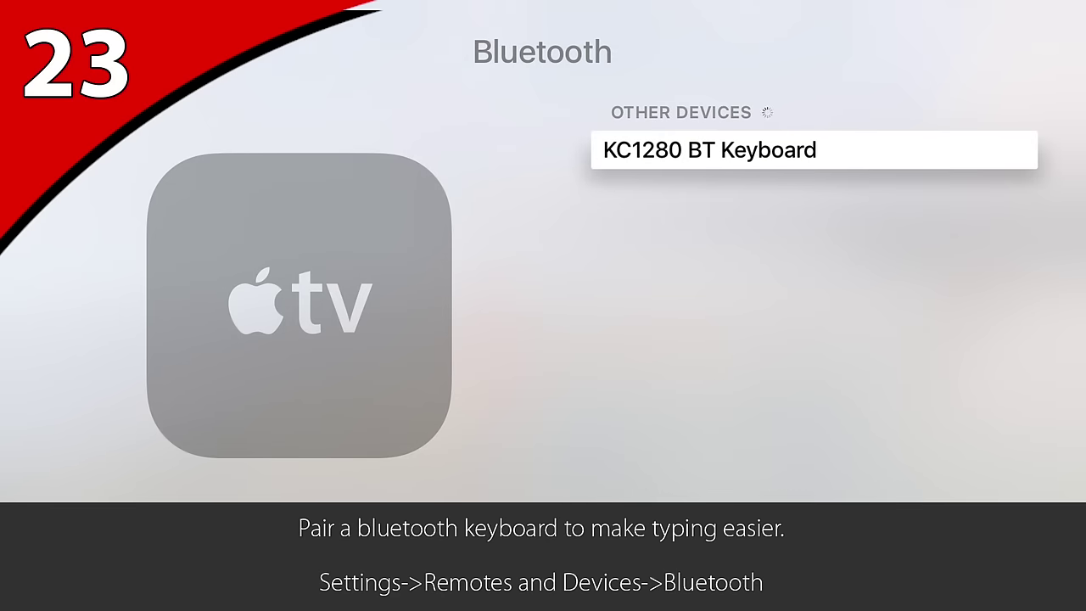
{"action": "key", "text": "Return"}
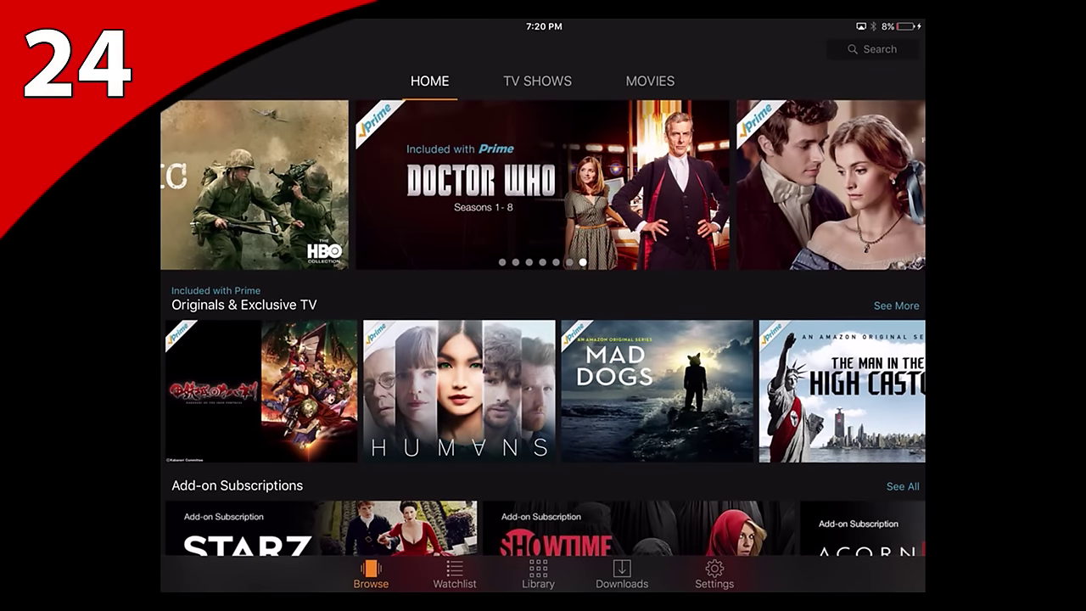
- Open Doctor Who and browse the Season 401 and Season 501 episode lists
{"action": "left_click", "coordinate": [481, 183]}
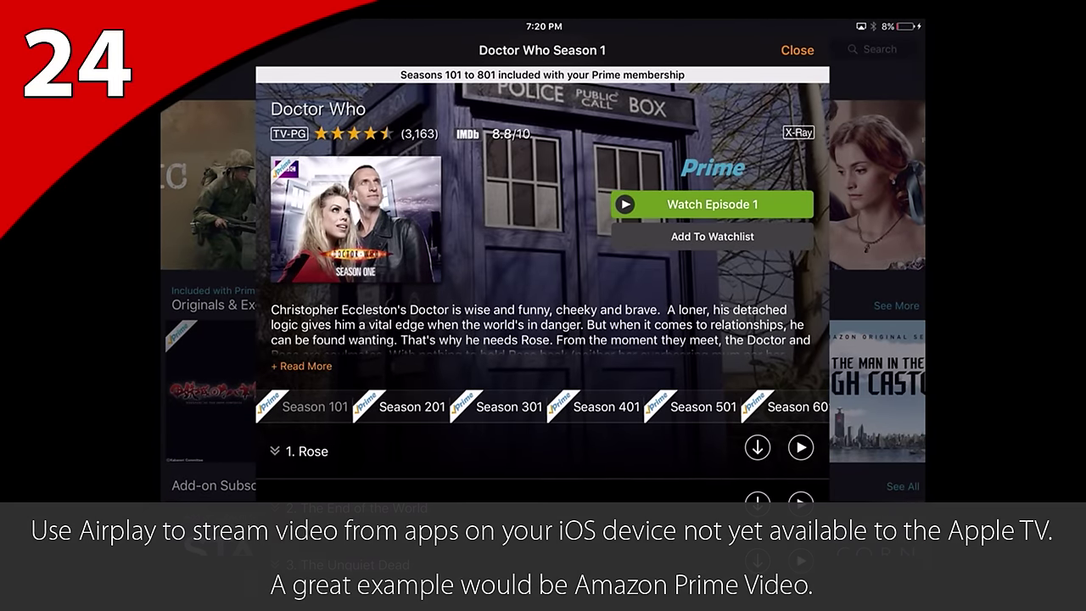
{"action": "left_click", "coordinate": [605, 406]}
{"action": "scroll", "coordinate": [543, 340], "scroll_direction": "down", "scroll_amount": 2}
{"action": "scroll", "coordinate": [543, 339], "scroll_direction": "down", "scroll_amount": 6}
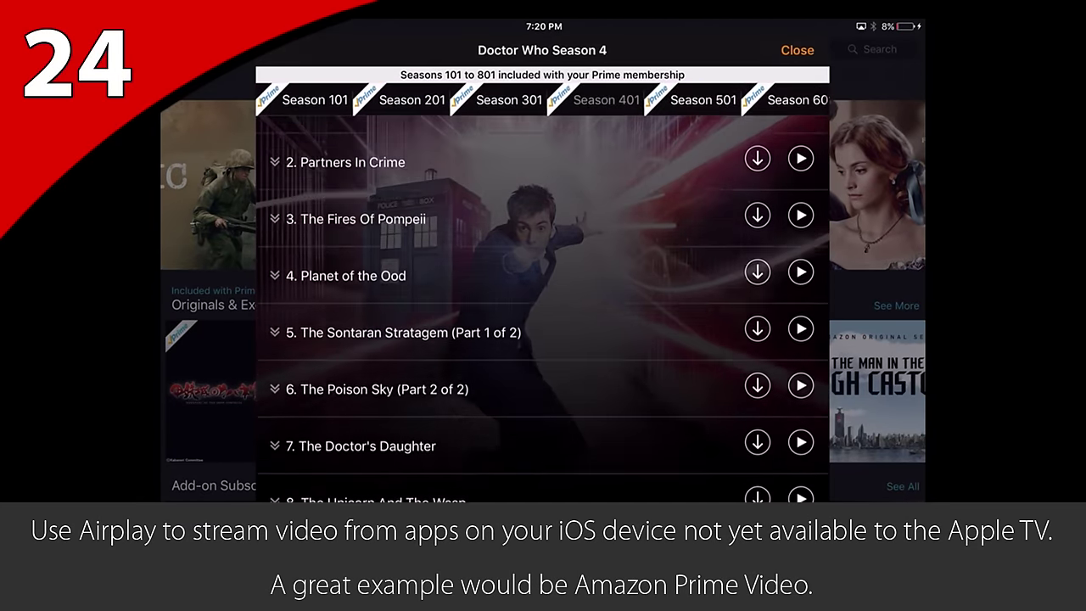
{"action": "scroll", "coordinate": [543, 289], "scroll_direction": "up", "scroll_amount": 10}
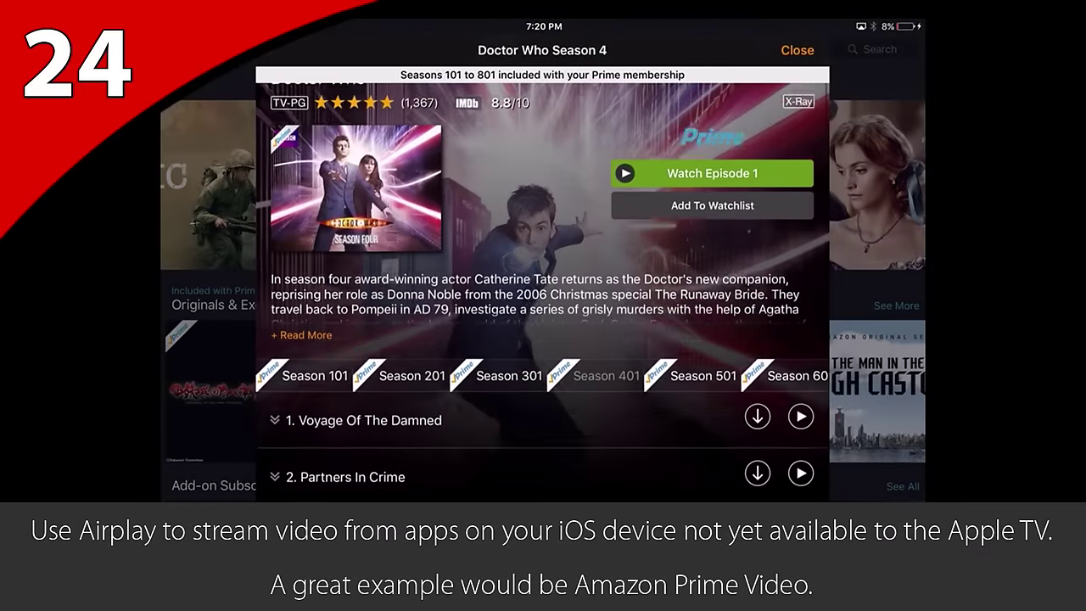
{"action": "left_click", "coordinate": [703, 393]}
{"action": "scroll", "coordinate": [543, 339], "scroll_direction": "down", "scroll_amount": 5}
{"action": "scroll", "coordinate": [543, 340], "scroll_direction": "up", "scroll_amount": 3}
- Switch to Season 301, expand episode 11 Blink and bring up its AirPlay device list
{"action": "left_click", "coordinate": [509, 144]}
{"action": "scroll", "coordinate": [543, 340], "scroll_direction": "down", "scroll_amount": 5}
{"action": "left_click", "coordinate": [310, 391]}
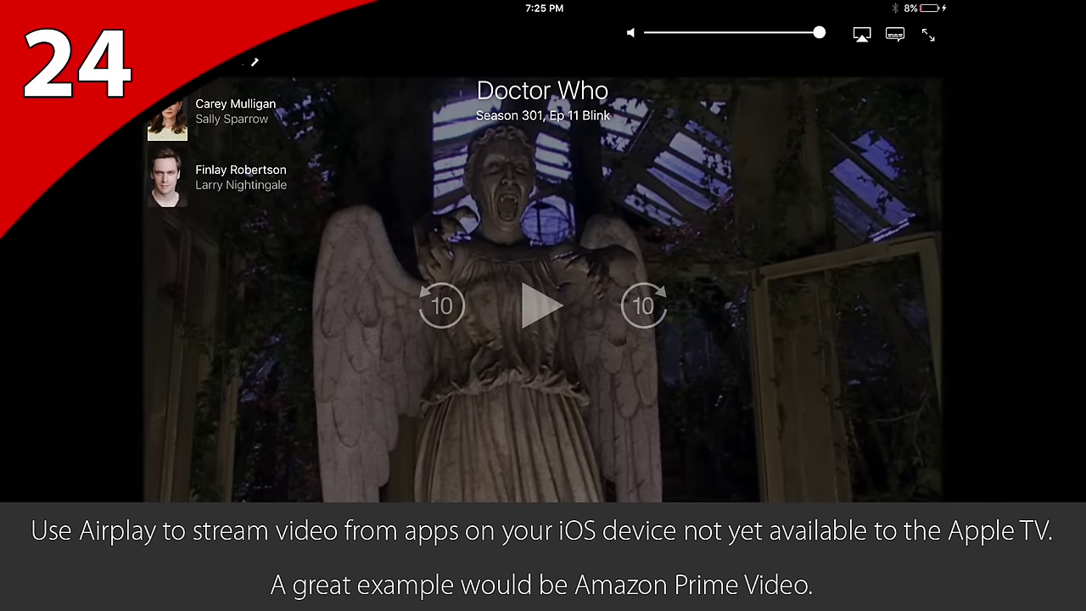
{"action": "left_click", "coordinate": [861, 34]}
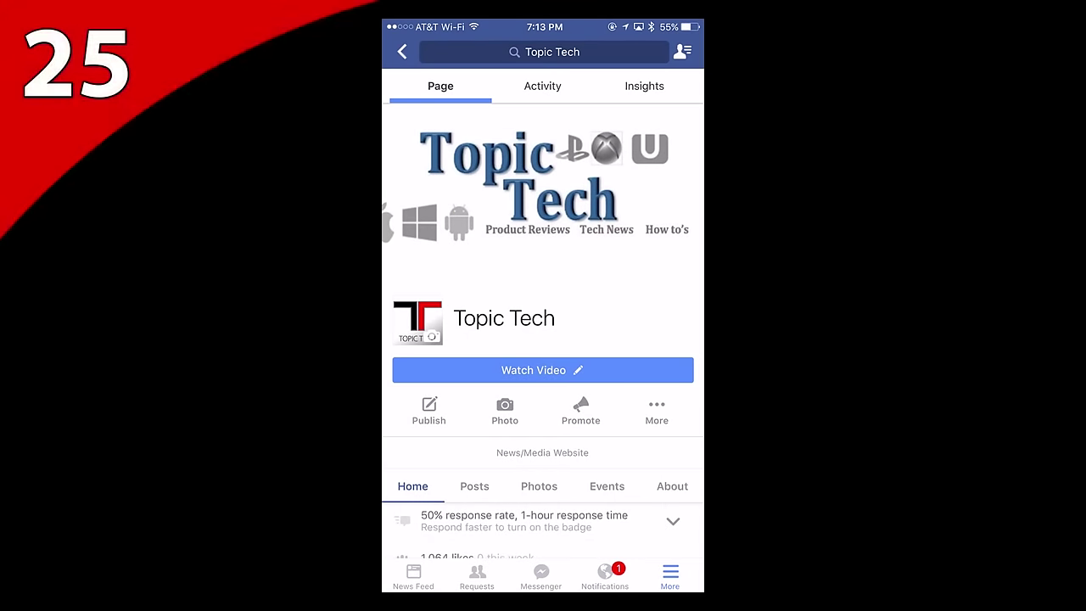
- From Control Center, turn on AirPlay Mirroring of the iPhone to Media Room
{"action": "left_click_drag", "start_coordinate": [543, 590], "coordinate": [543, 382]}
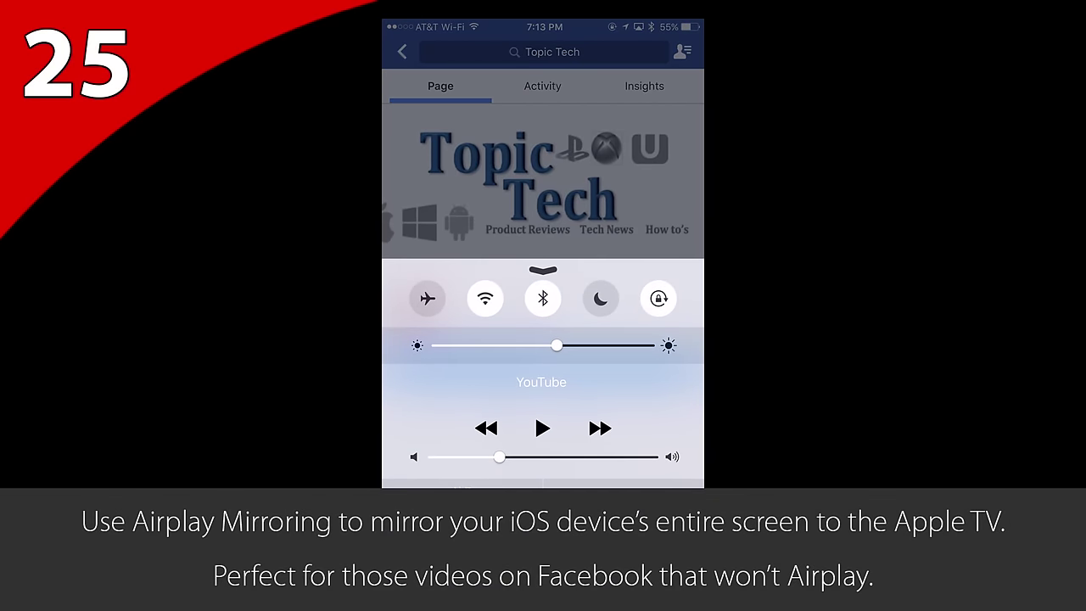
{"action": "left_click", "coordinate": [624, 483]}
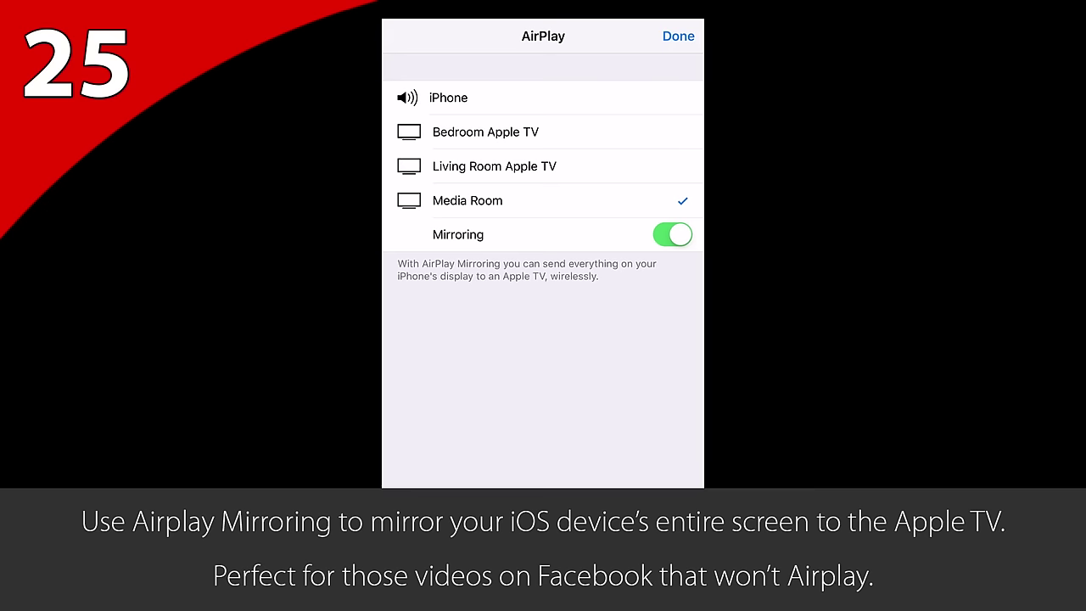
{"action": "left_click", "coordinate": [678, 35]}
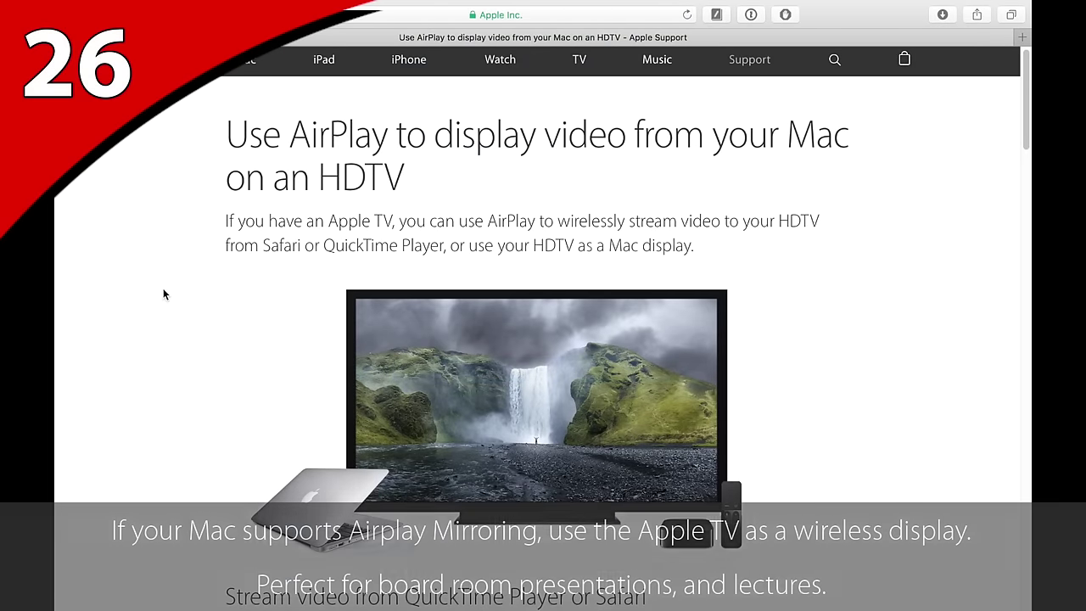
- Scroll the Apple Support AirPlay page down to the 'Requirements for using AirPlay' heading
{"action": "scroll", "coordinate": [167, 322], "scroll_direction": "down", "scroll_amount": 10}
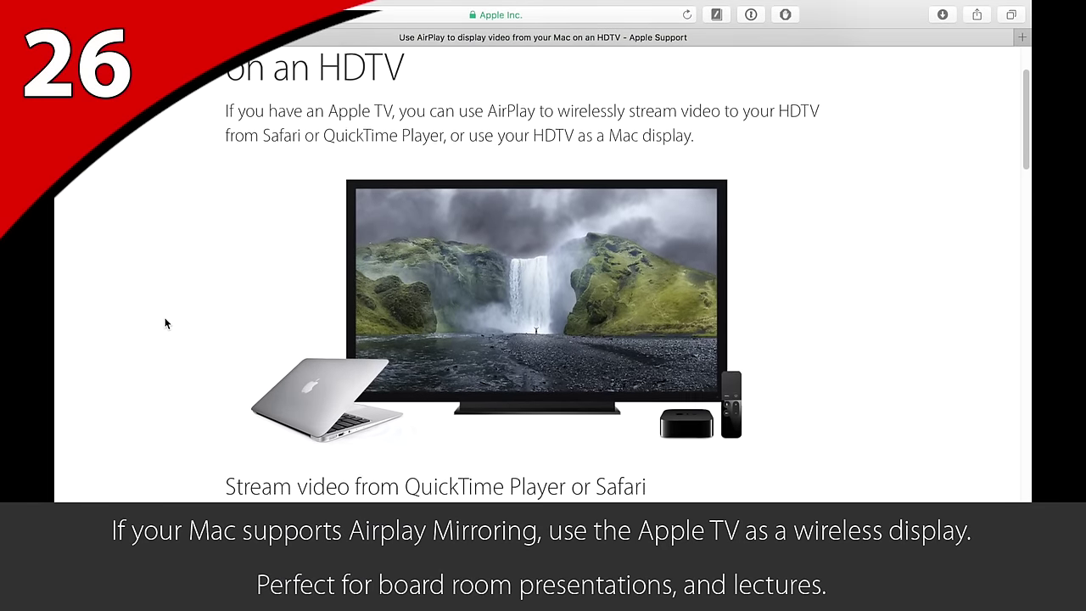
{"action": "scroll", "coordinate": [166, 322], "scroll_direction": "down", "scroll_amount": 20}
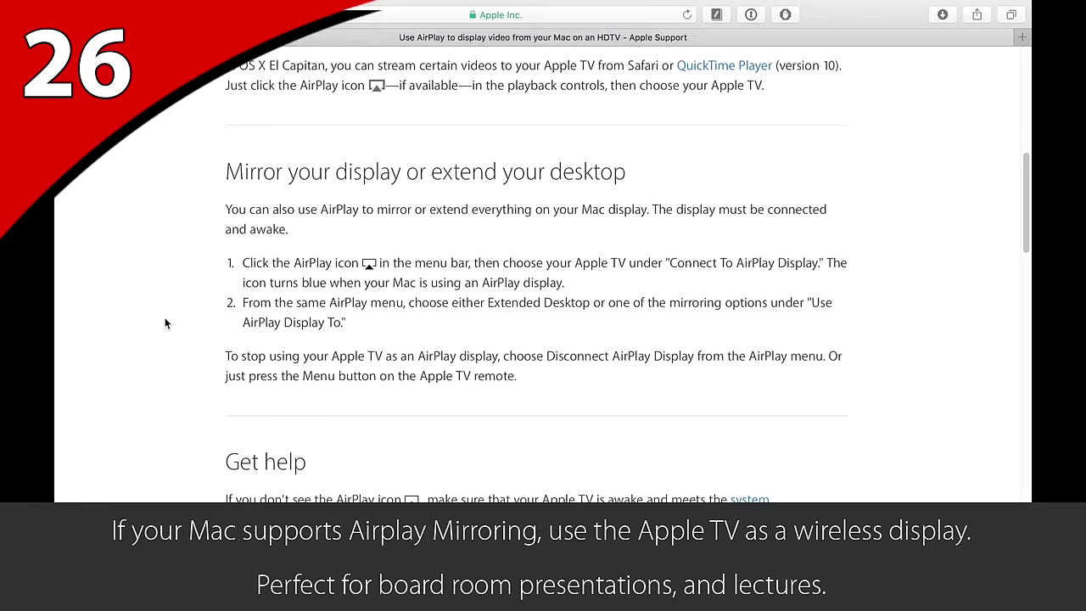
{"action": "scroll", "coordinate": [166, 322], "scroll_direction": "down", "scroll_amount": 7}
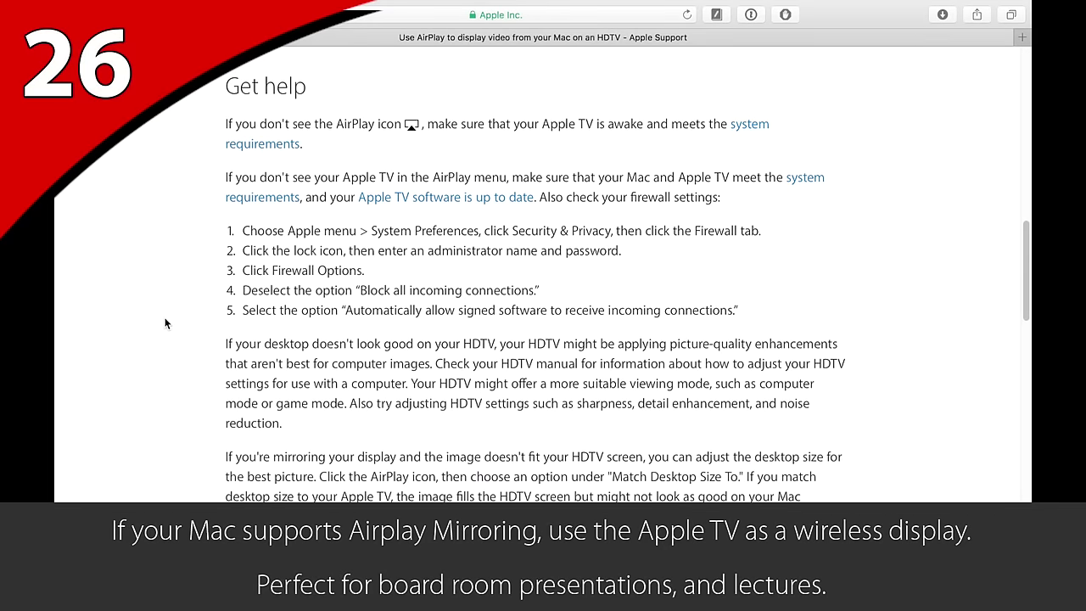
{"action": "scroll", "coordinate": [166, 322], "scroll_direction": "down", "scroll_amount": 1}
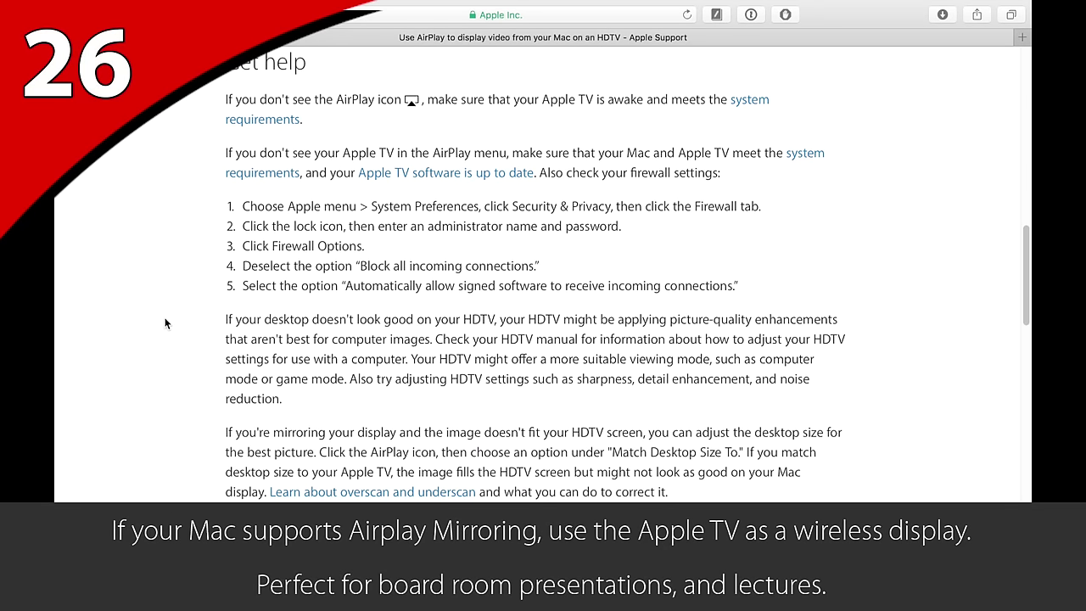
{"action": "scroll", "coordinate": [265, 182], "scroll_direction": "down", "scroll_amount": 12}
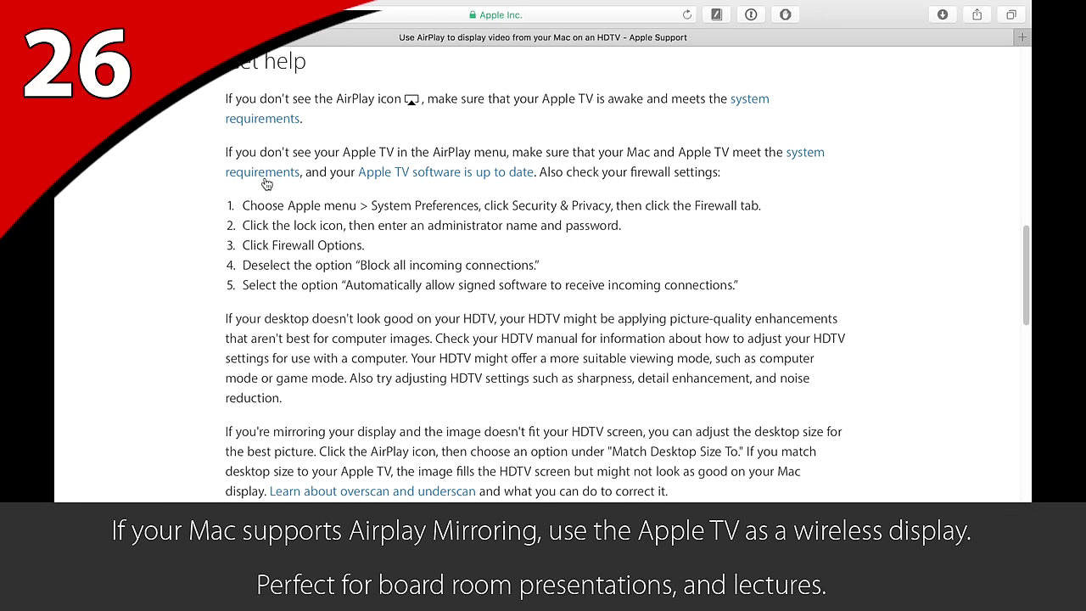
{"action": "scroll", "coordinate": [266, 176], "scroll_direction": "down", "scroll_amount": 10}
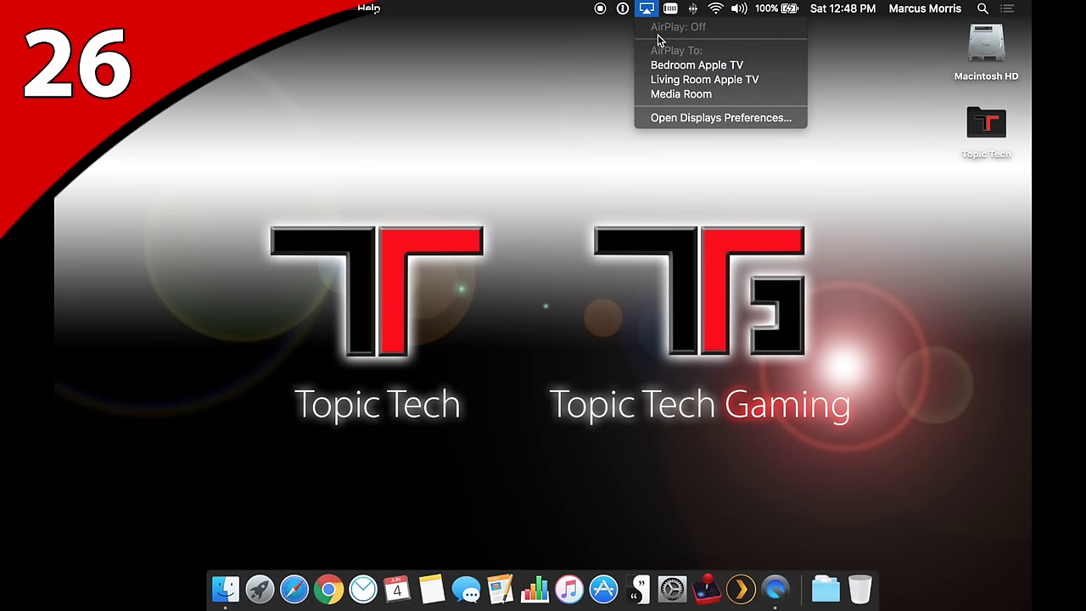
- Dismiss the AirPlay menu, then toggle Displays' 'Show mirroring options in the menu bar' off and on
{"action": "left_click", "coordinate": [598, 91]}
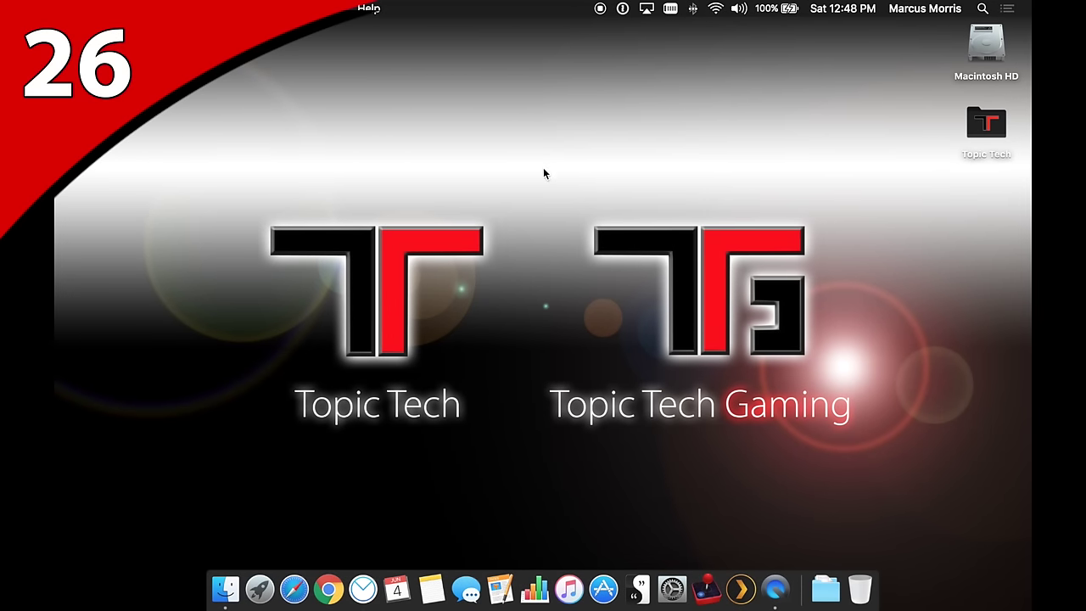
{"action": "left_click", "coordinate": [672, 589]}
{"action": "left_click", "coordinate": [337, 200]}
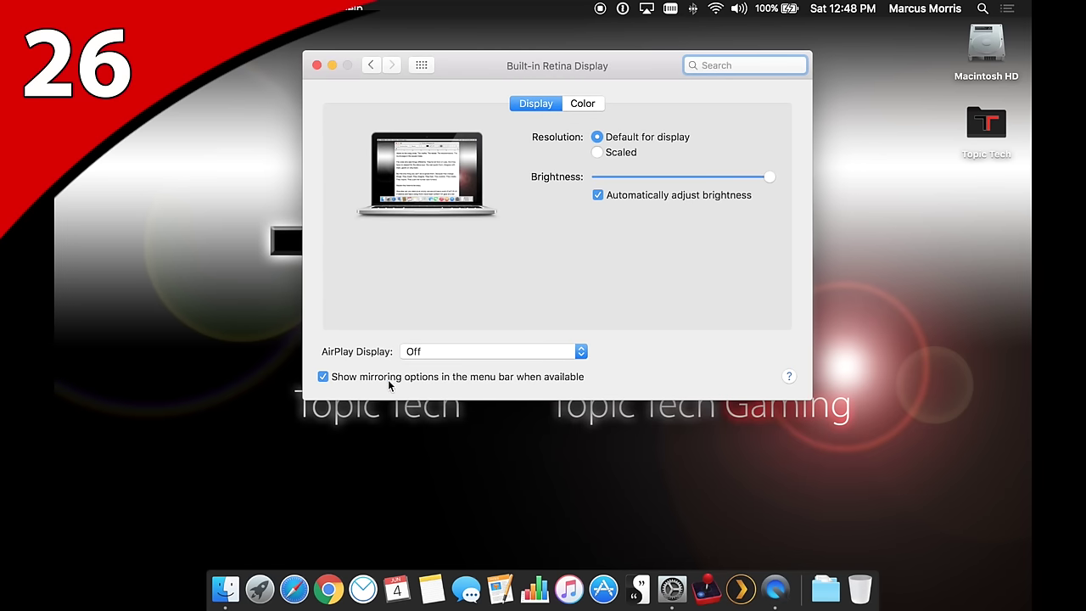
{"action": "left_click", "coordinate": [331, 378]}
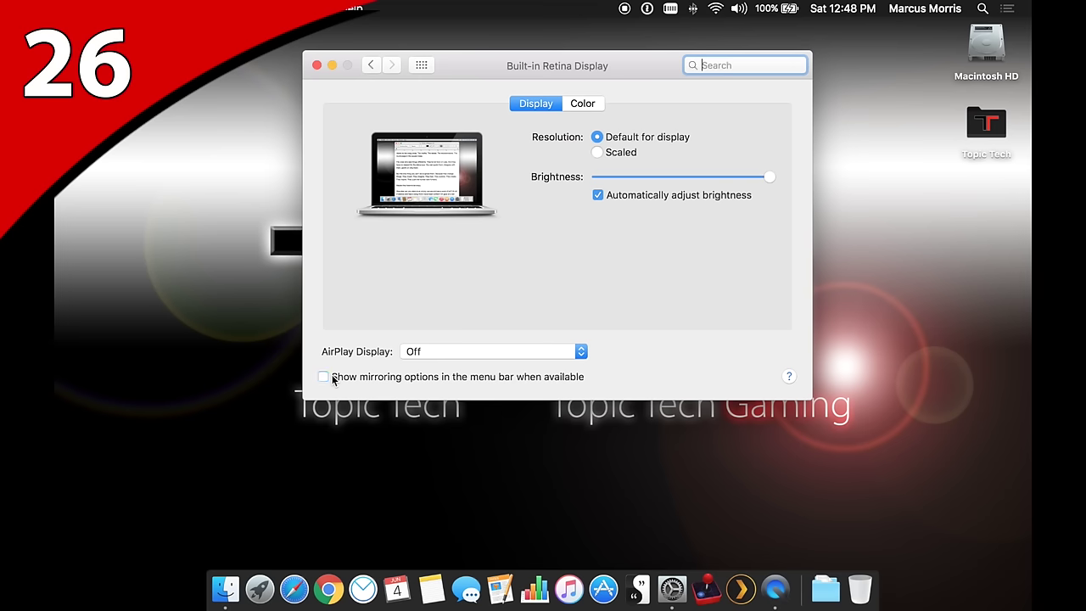
{"action": "left_click", "coordinate": [332, 378]}
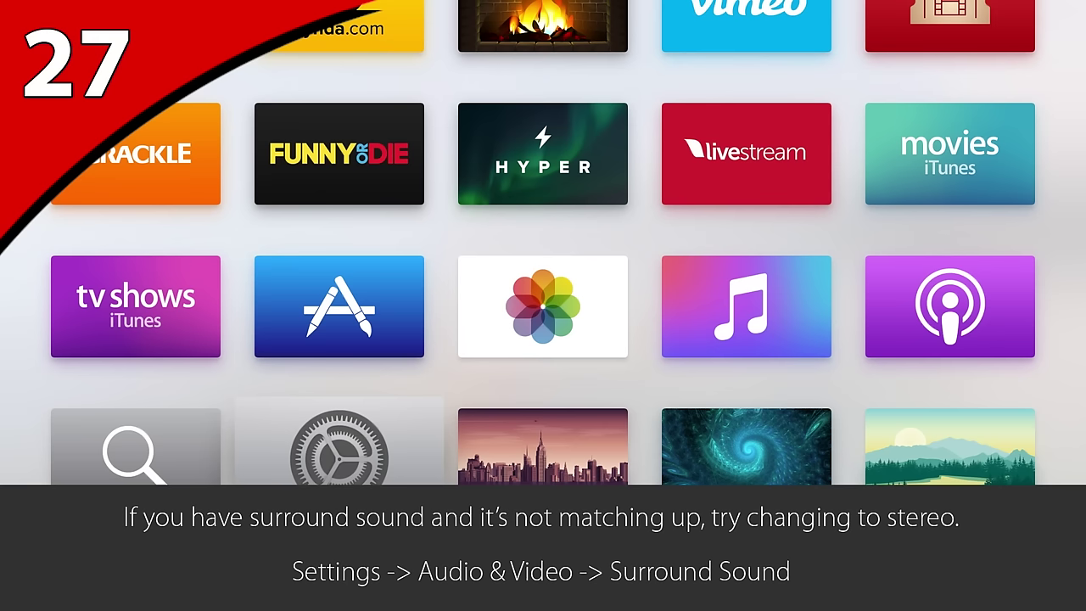
- Browse the Audio and Video Surround Sound choices, including Dolby Digital 5.1 and Stereo
{"action": "key", "text": "Return"}
{"action": "key", "text": "Down"}
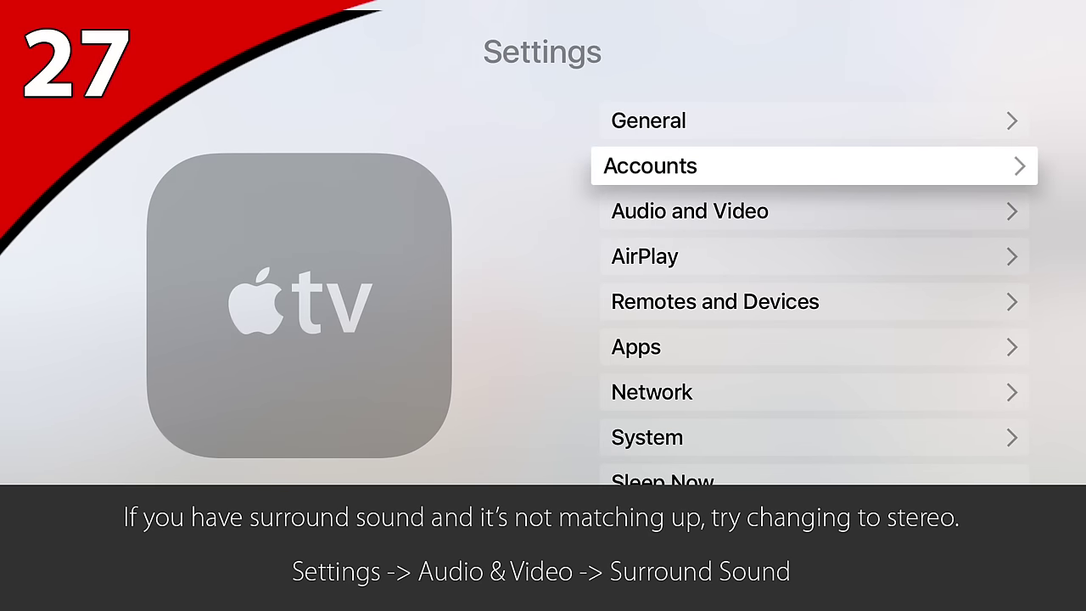
{"action": "key", "text": "Down"}
{"action": "key", "text": "Return"}
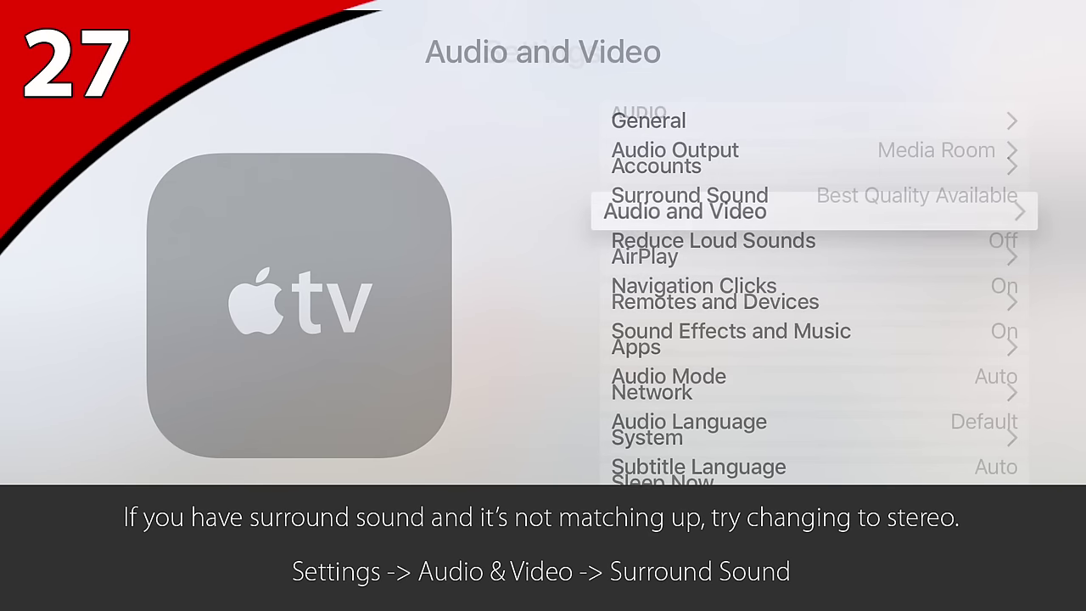
{"action": "key", "text": "Down"}
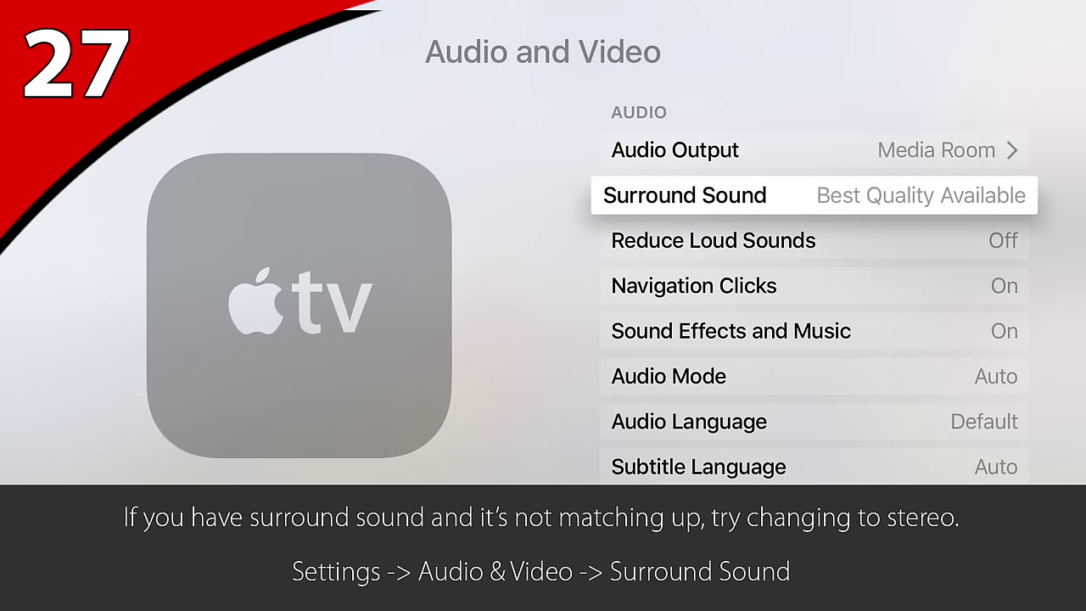
{"action": "key", "text": "Return"}
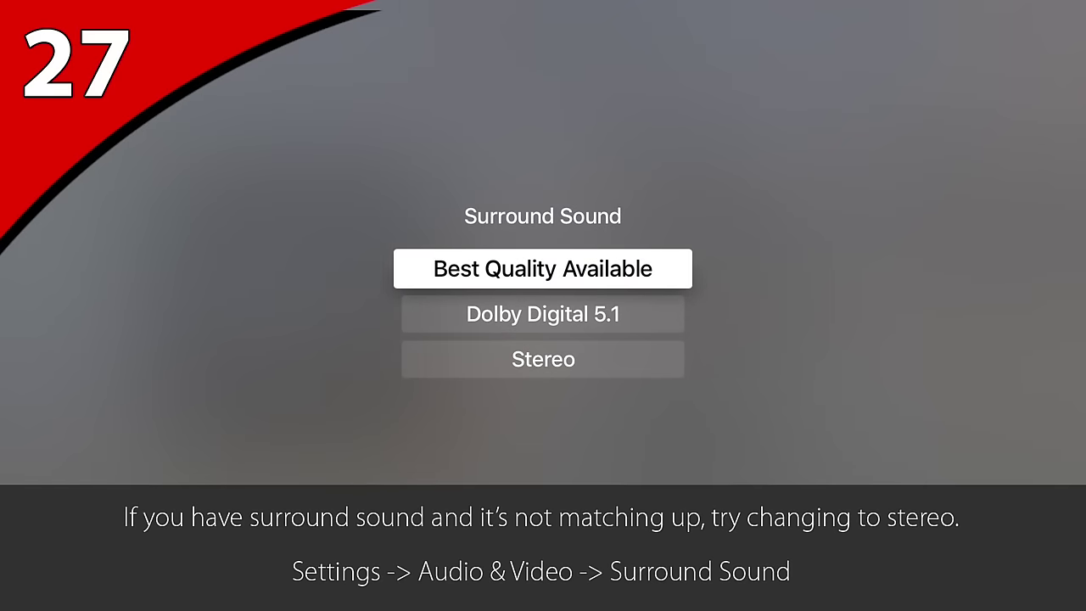
{"action": "key", "text": "Down"}
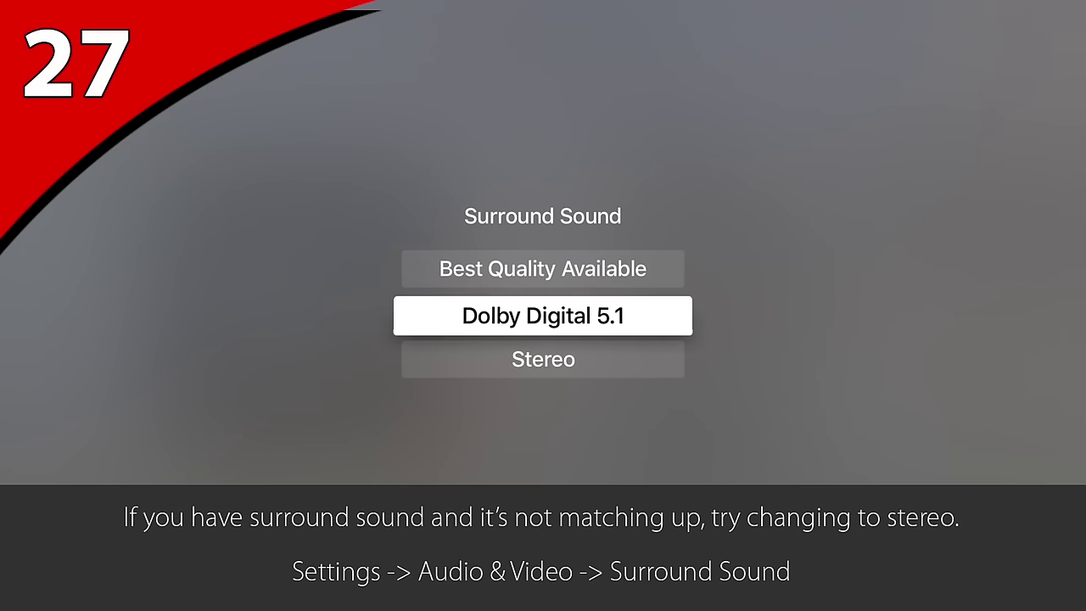
{"action": "key", "text": "Down"}
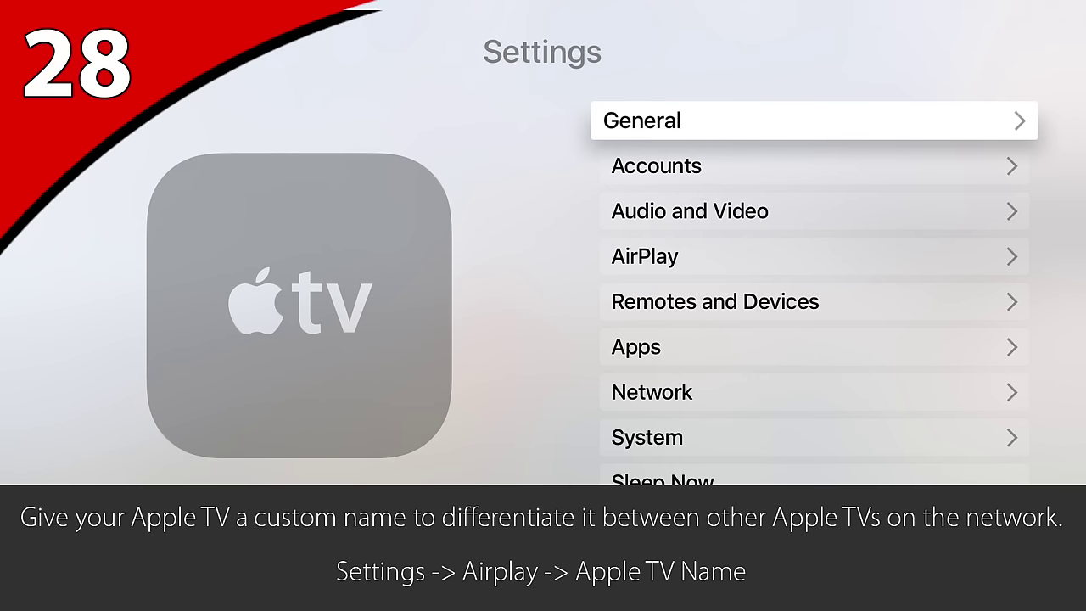
- Go to the AirPlay settings and highlight the Apple TV Name, Media Room
{"action": "key", "text": "Down"}
{"action": "key", "text": "Down"}
{"action": "key", "text": "Down"}
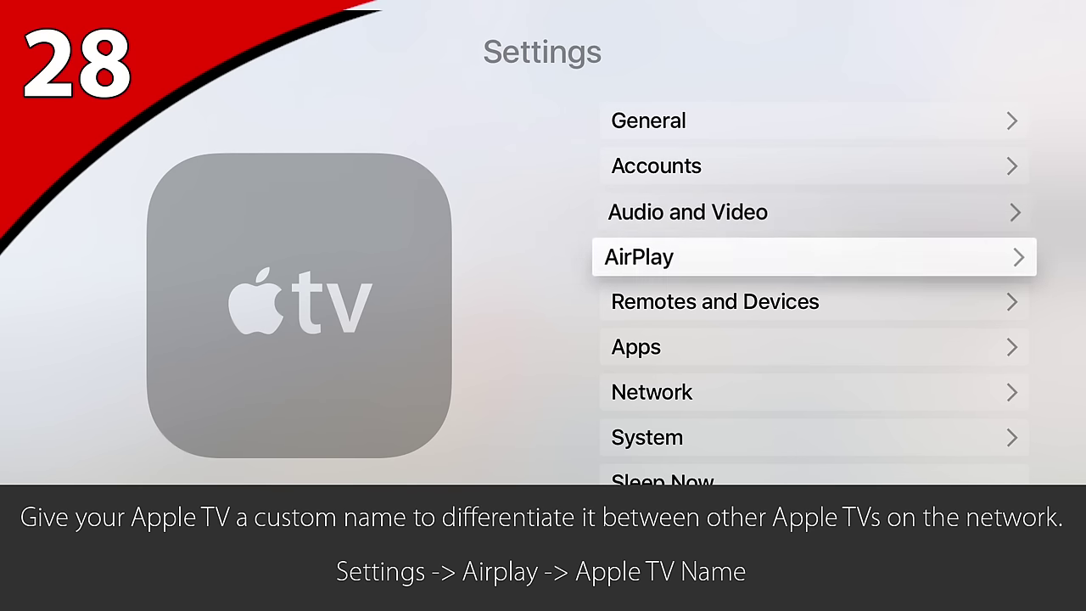
{"action": "key", "text": "Return"}
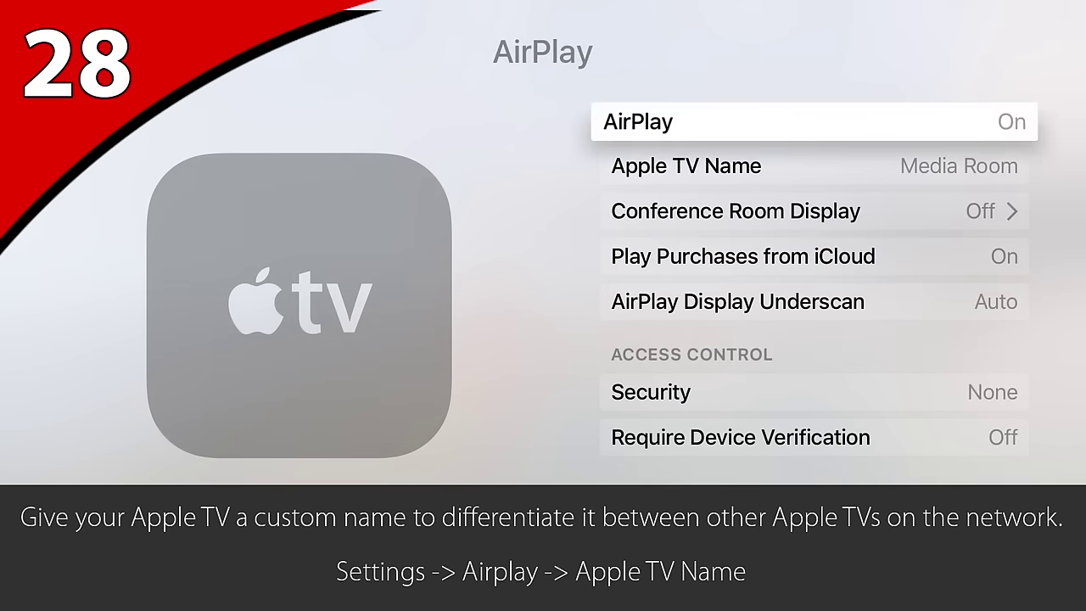
{"action": "key", "text": "Down"}
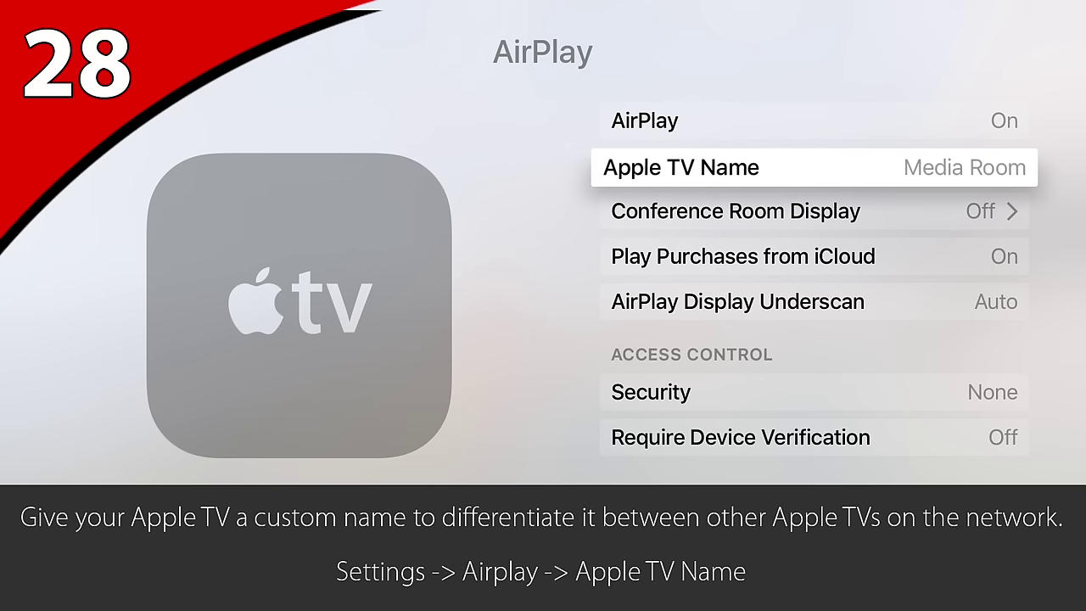